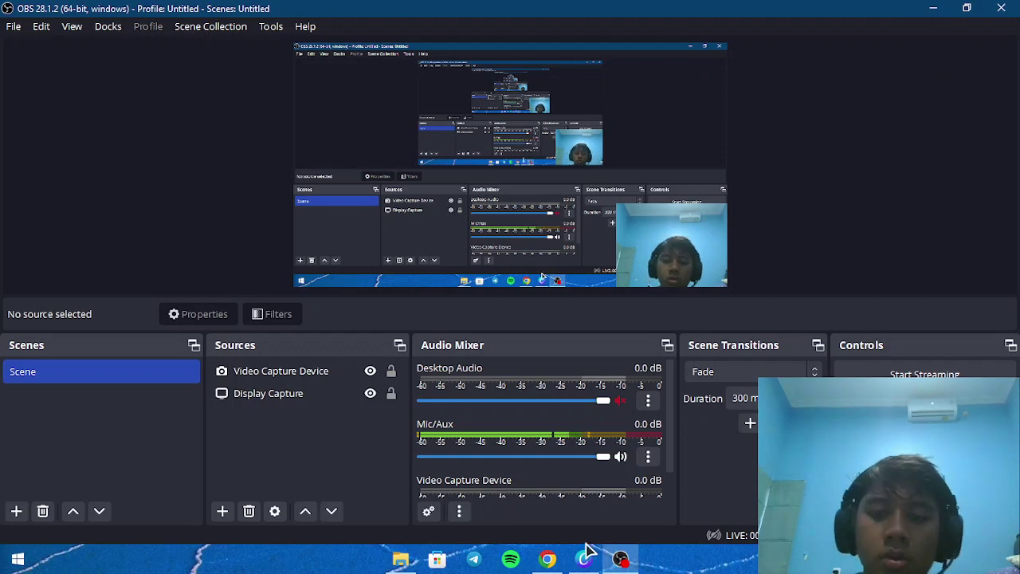
- Switch to Canva and create a blank 500 × 500 px Logo design from the home page
mouse_move(592, 563)
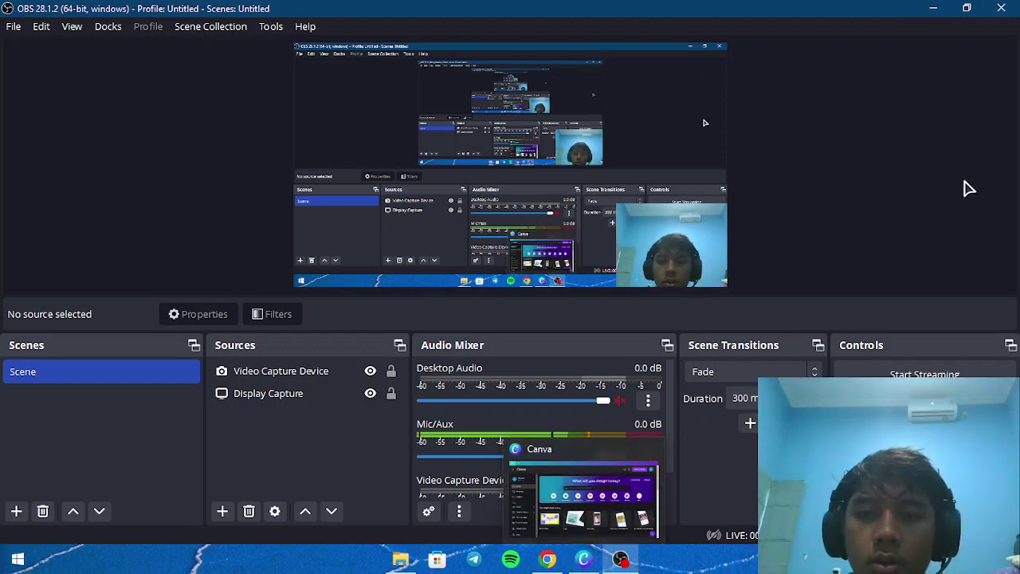
click(587, 561)
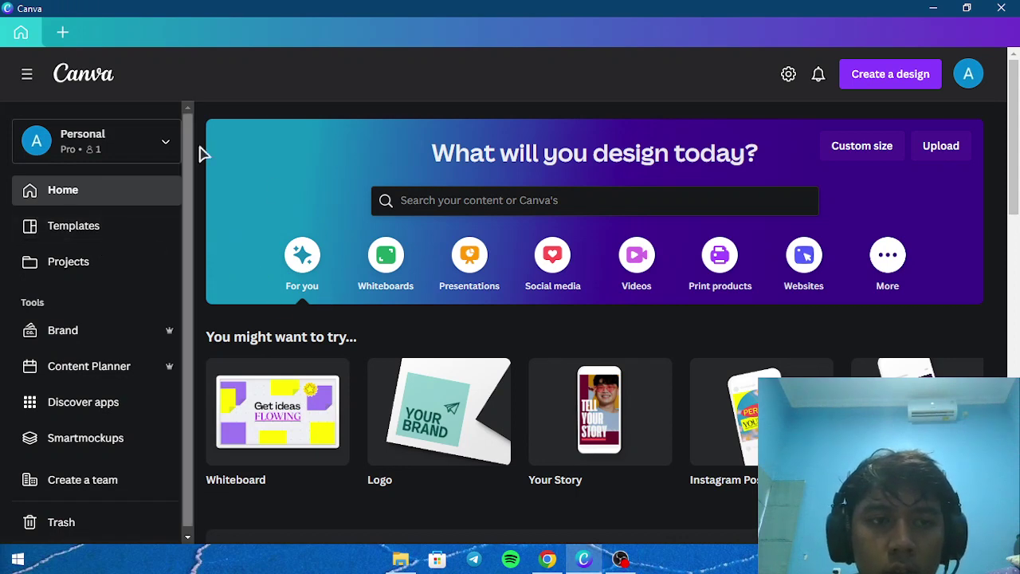
click(422, 397)
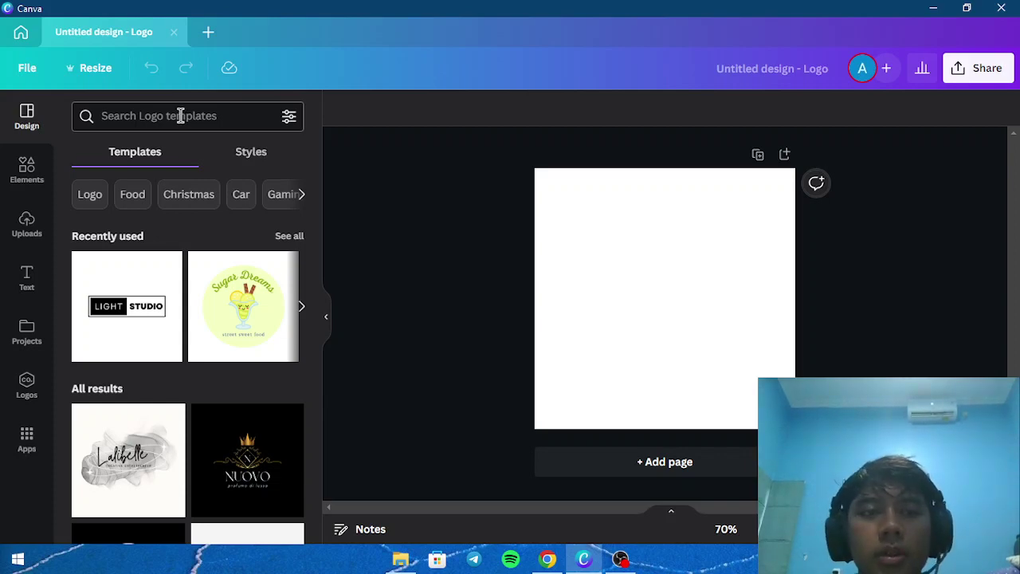
- Search the logo templates for 'macaron'
click(181, 116)
click(374, 183)
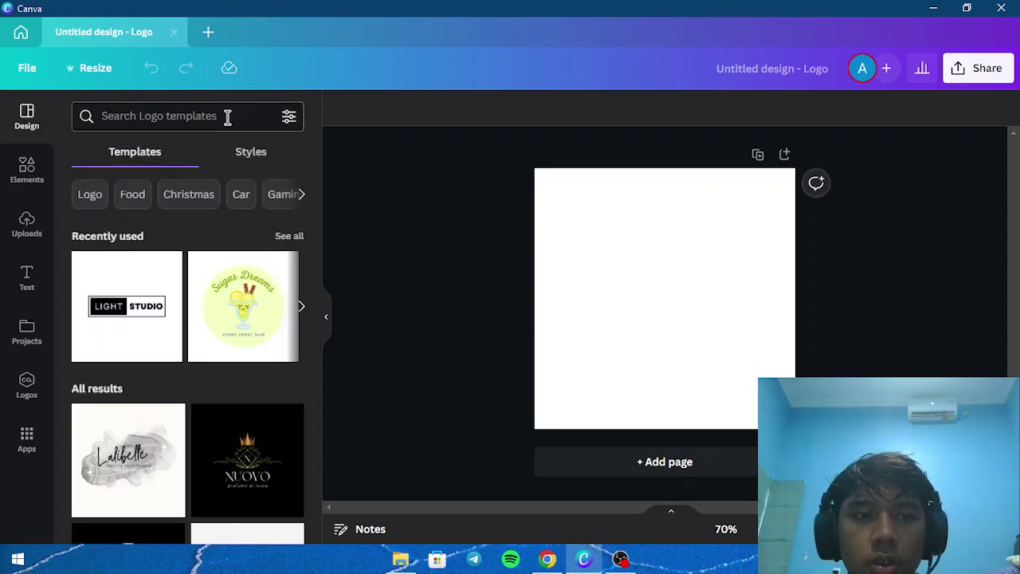
click(227, 117)
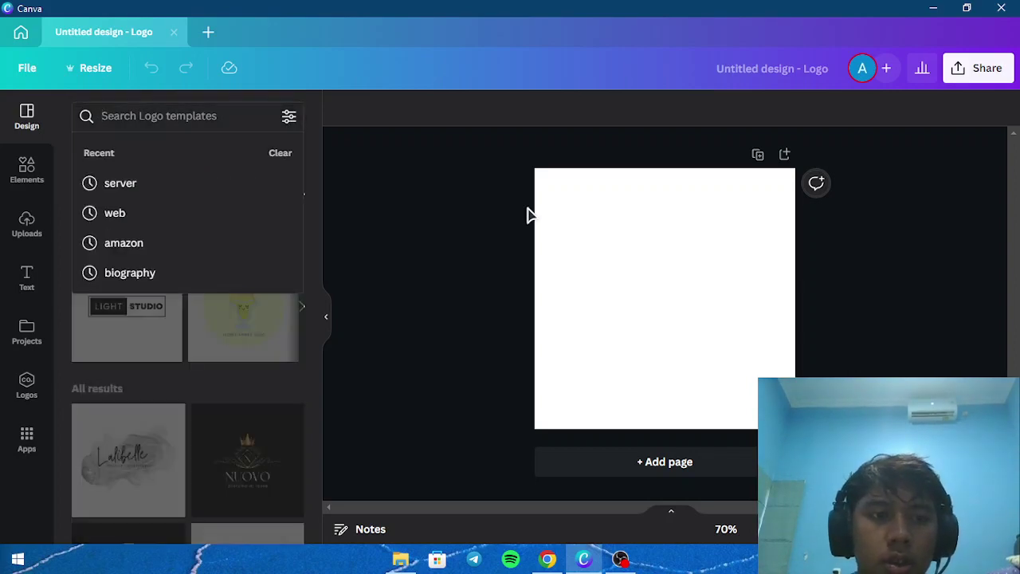
text(macaroni)
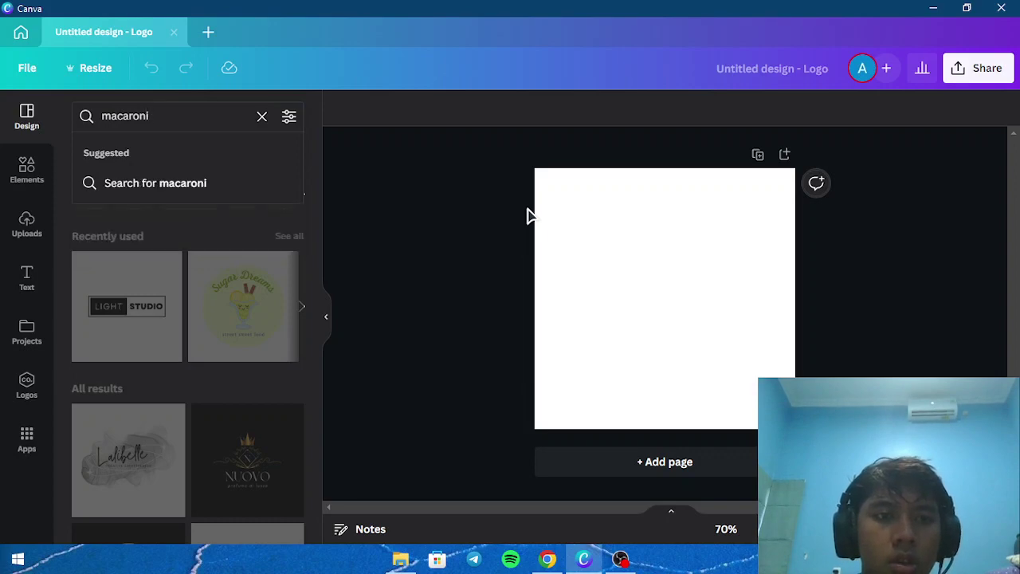
key(Return)
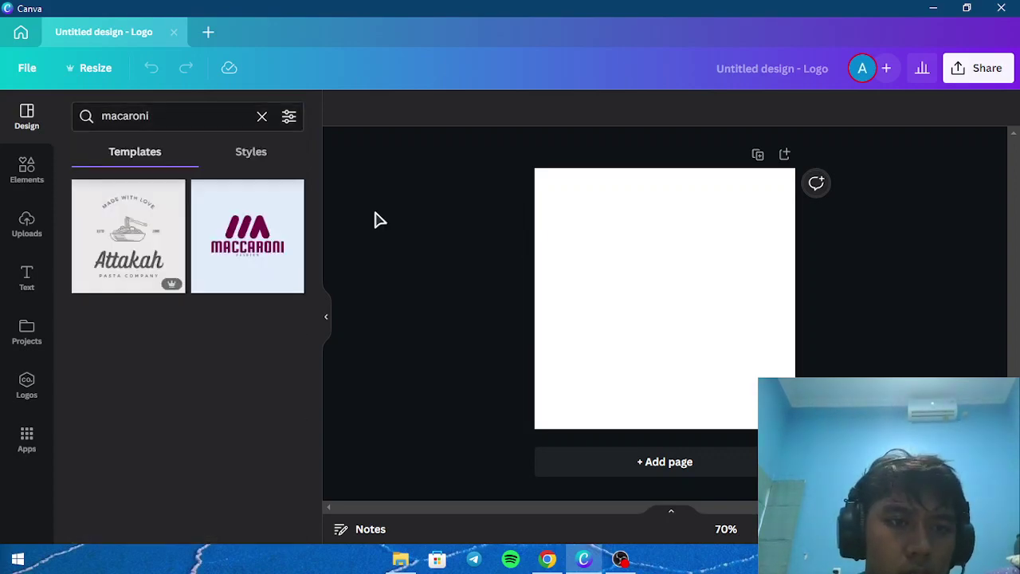
- Replace the search term with 'pasta' and browse the resulting templates
click(218, 116)
double_click(217, 116)
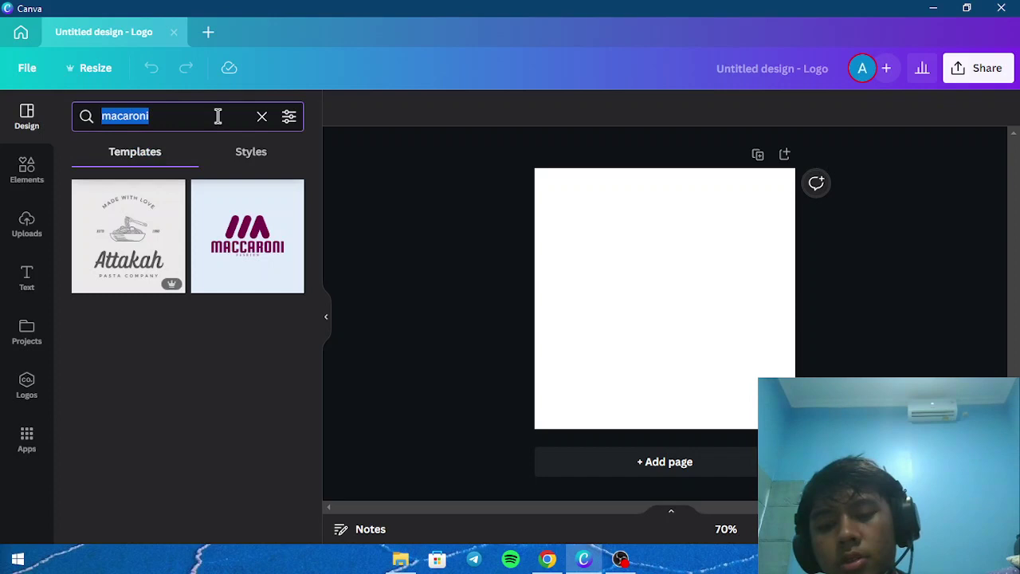
text(pasta)
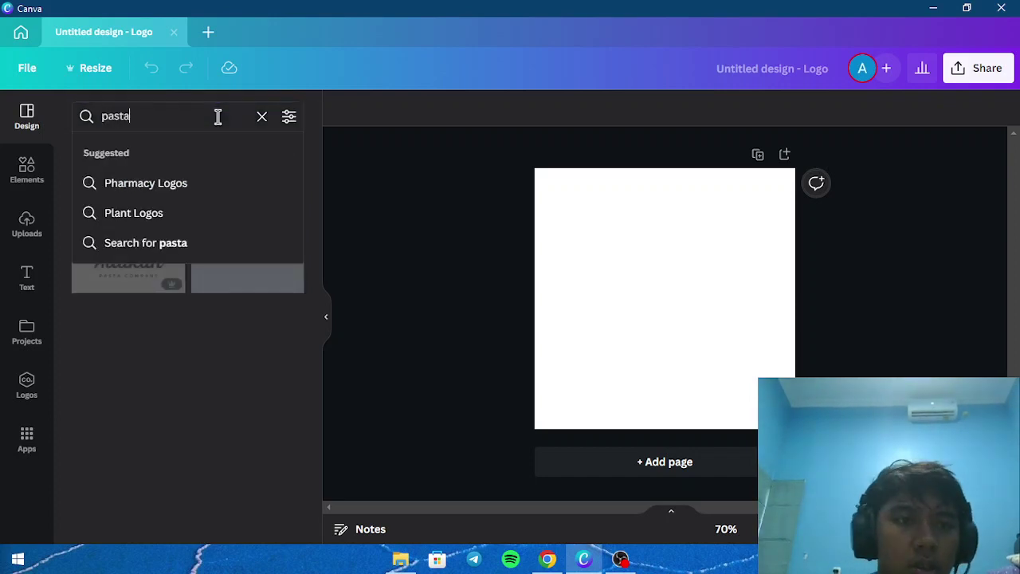
key(Return)
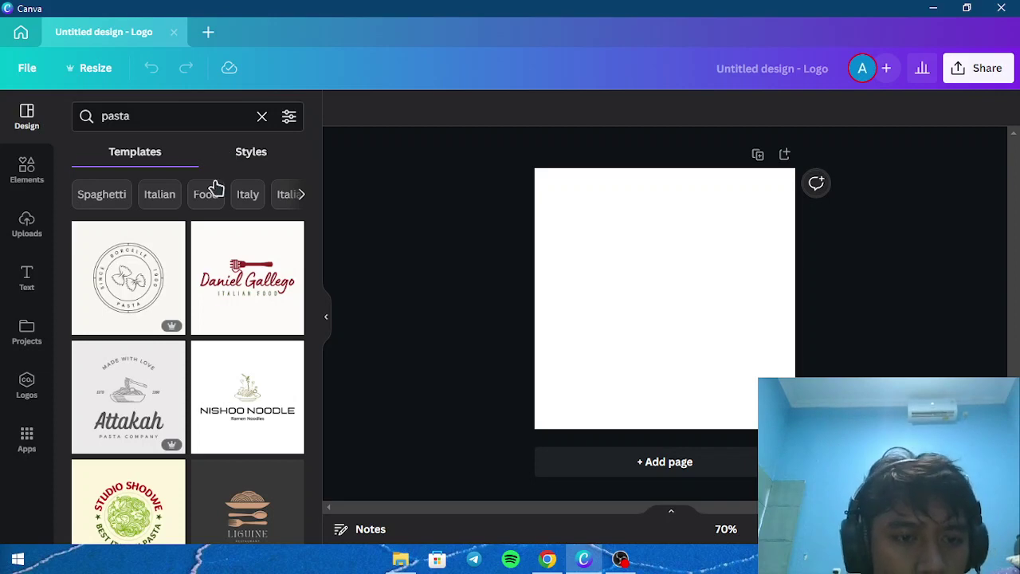
scroll(214, 261, down, 1)
scroll(214, 262, down, 5)
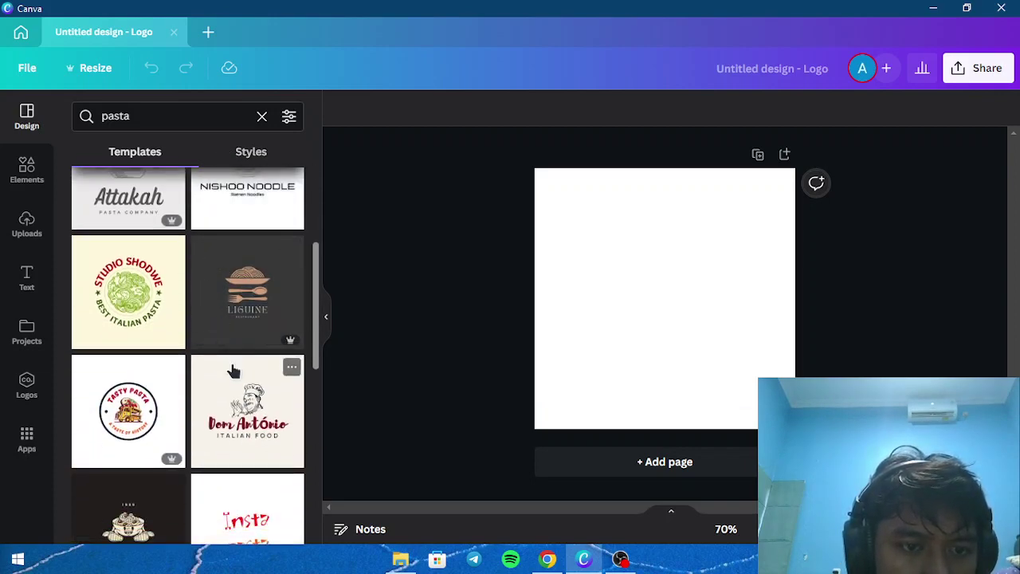
scroll(233, 371, down, 3)
scroll(232, 370, up, 10)
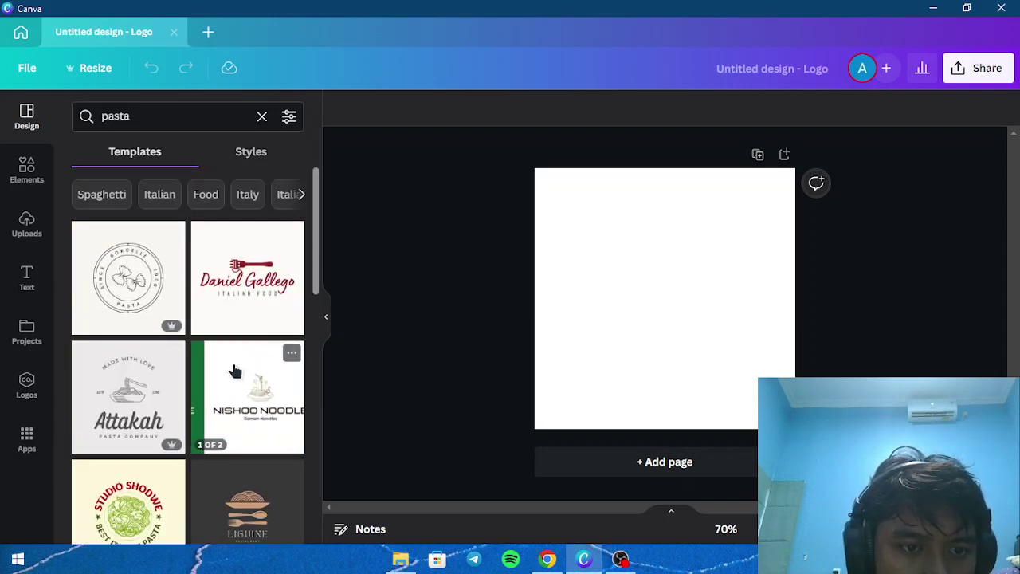
- Apply the circular Borcelle pasta stamp template and select its curved BORCELLE text for editing
click(125, 287)
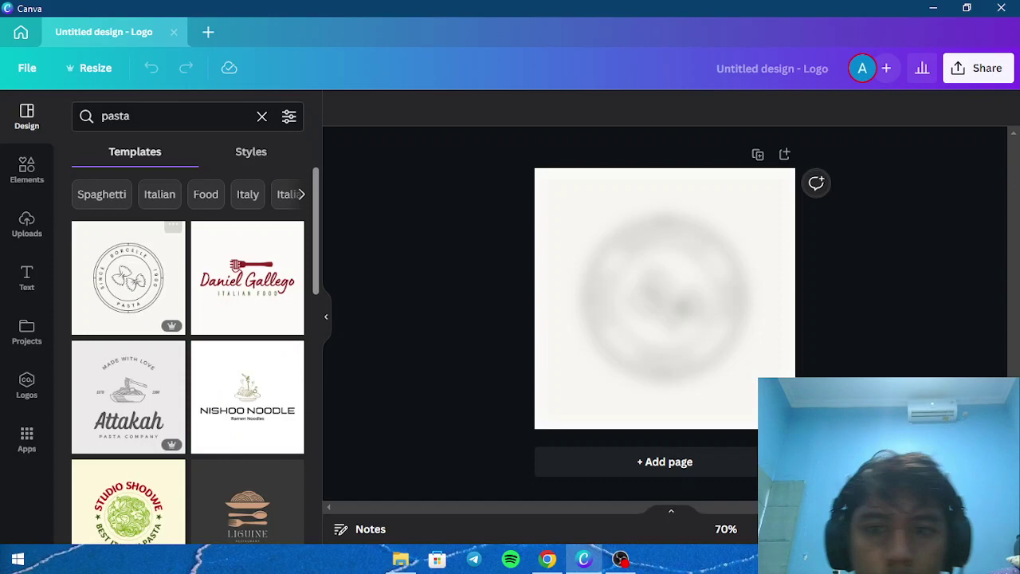
click(838, 293)
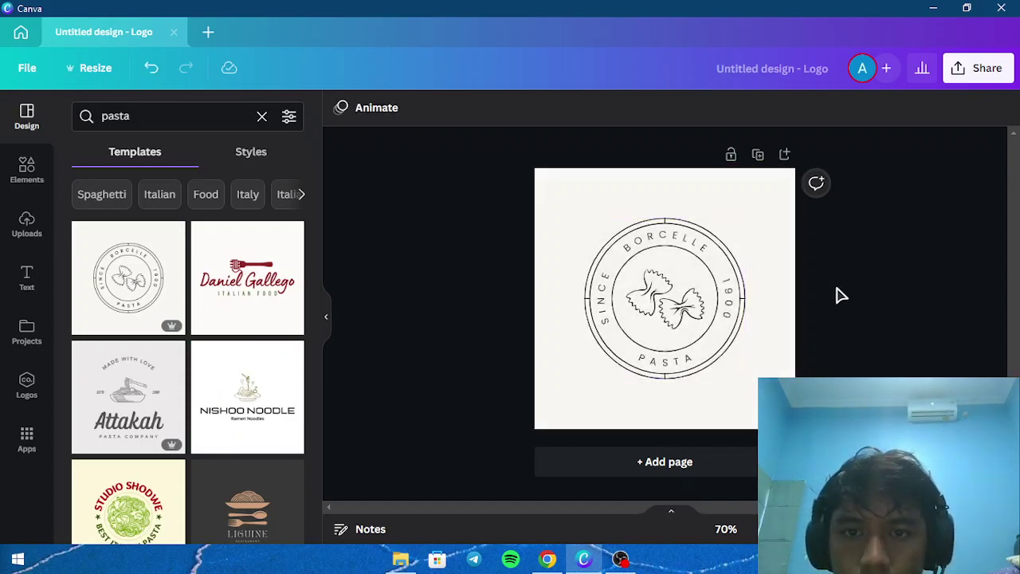
click(659, 236)
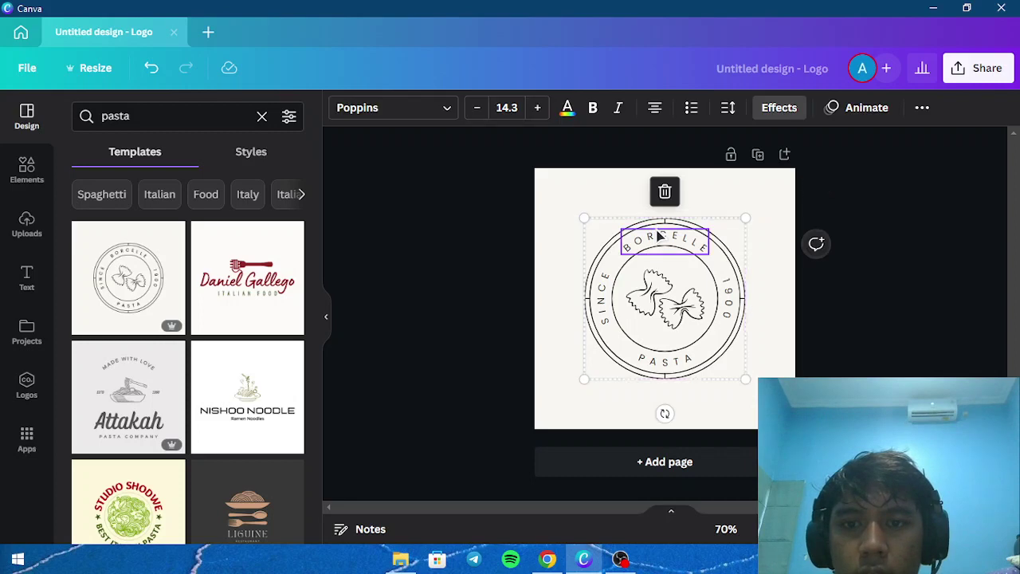
click(657, 238)
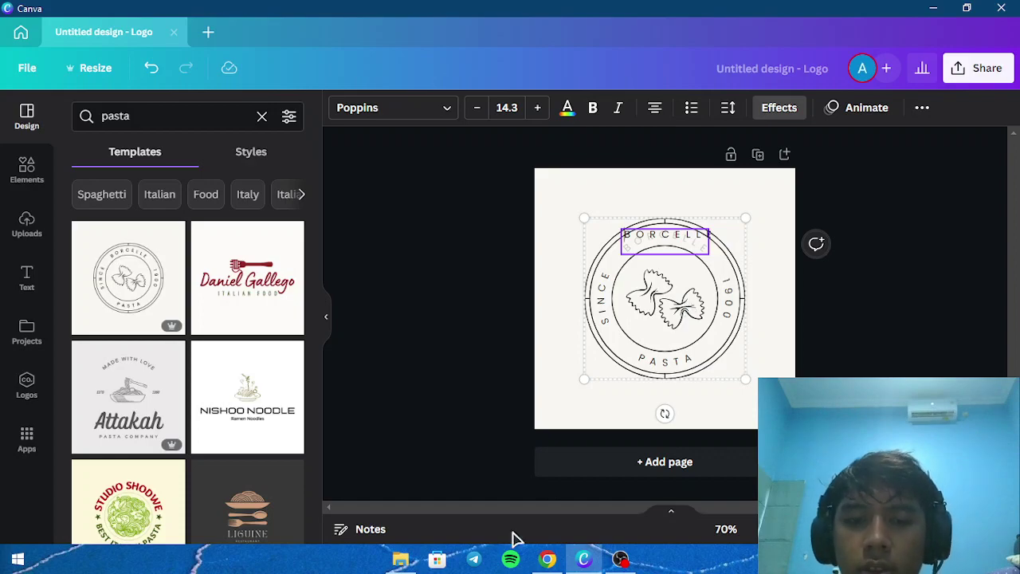
- In a new Chrome tab, search Google for 'kind of pasta' and open a labelled pasta chart
click(547, 559)
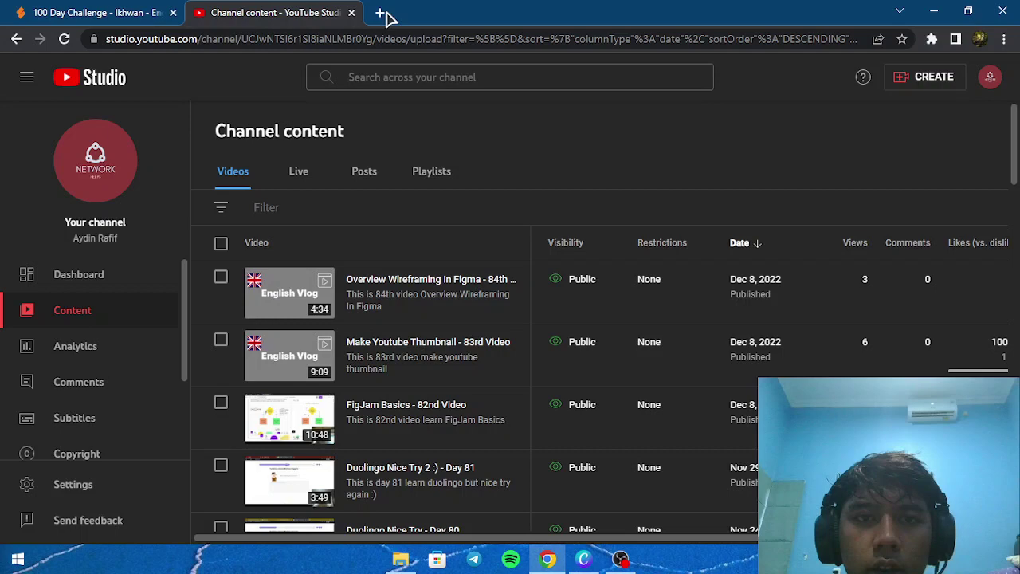
click(381, 13)
text(kind )
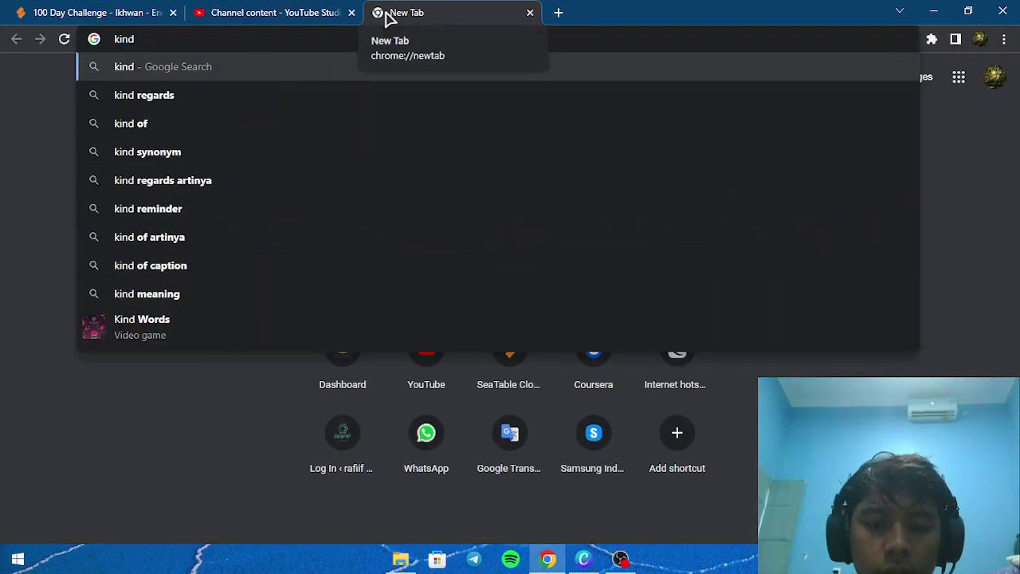
text(of pasta)
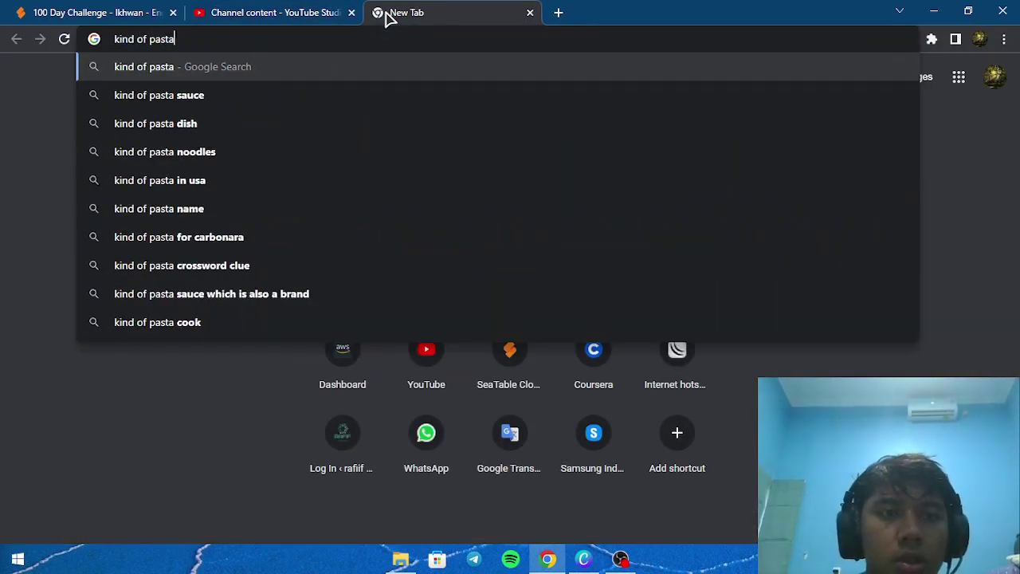
key(Return)
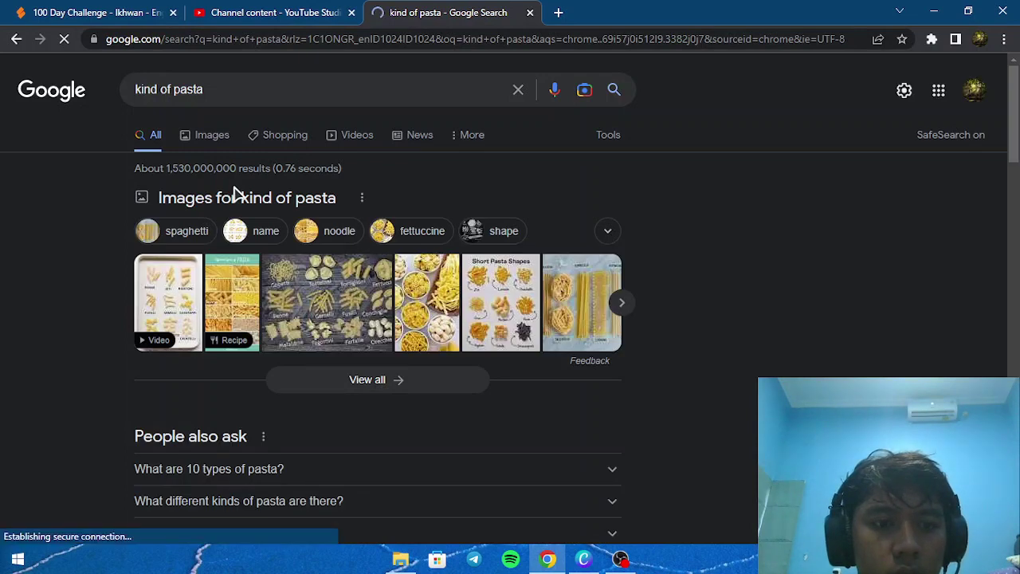
click(310, 288)
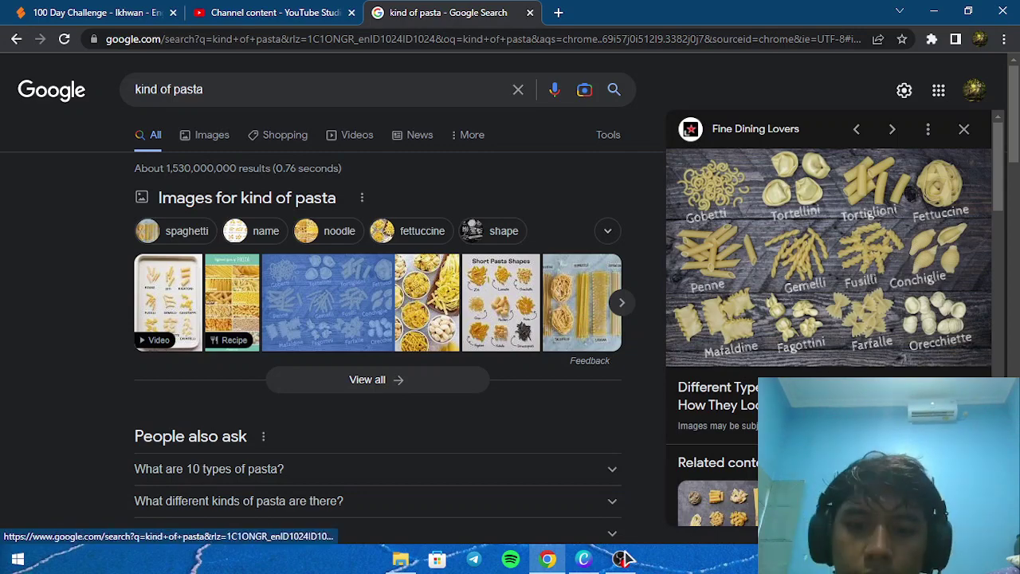
- Change the stamp's top curved word from BORCELLE to FARFALLE, checking the pasta chart
click(586, 561)
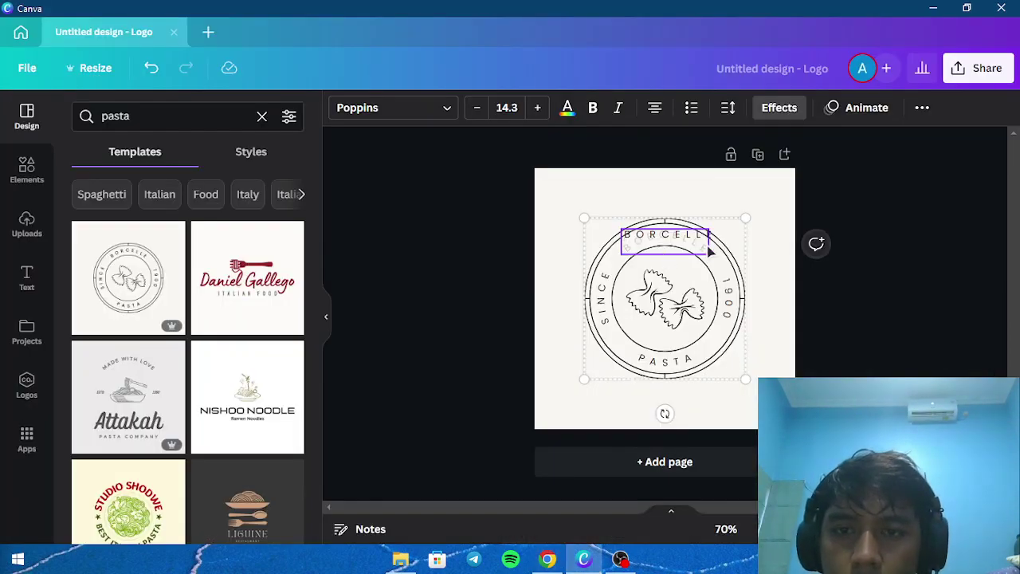
text(FAR)
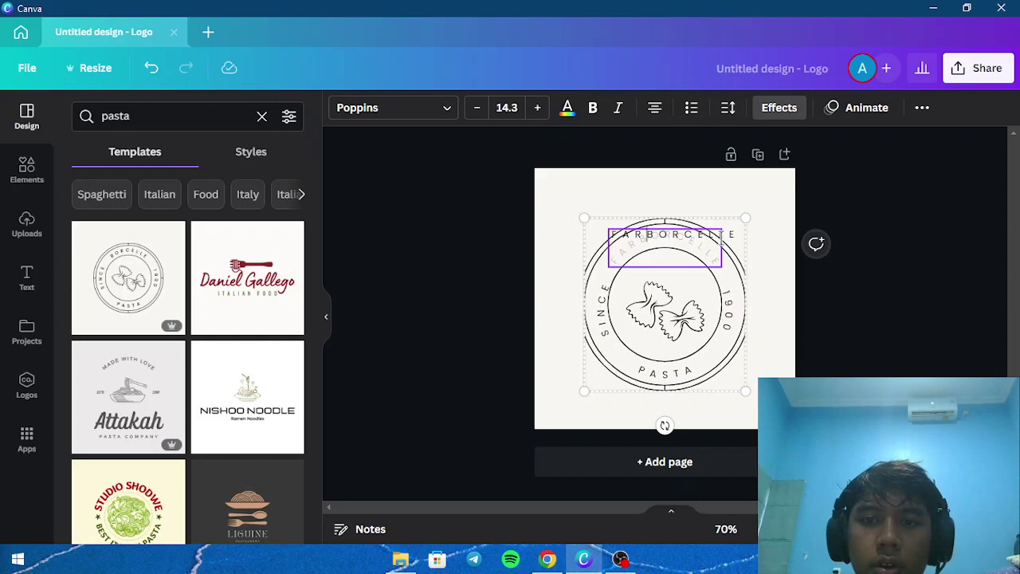
key(BackSpace)
key(BackSpace)
key(BackSpace)
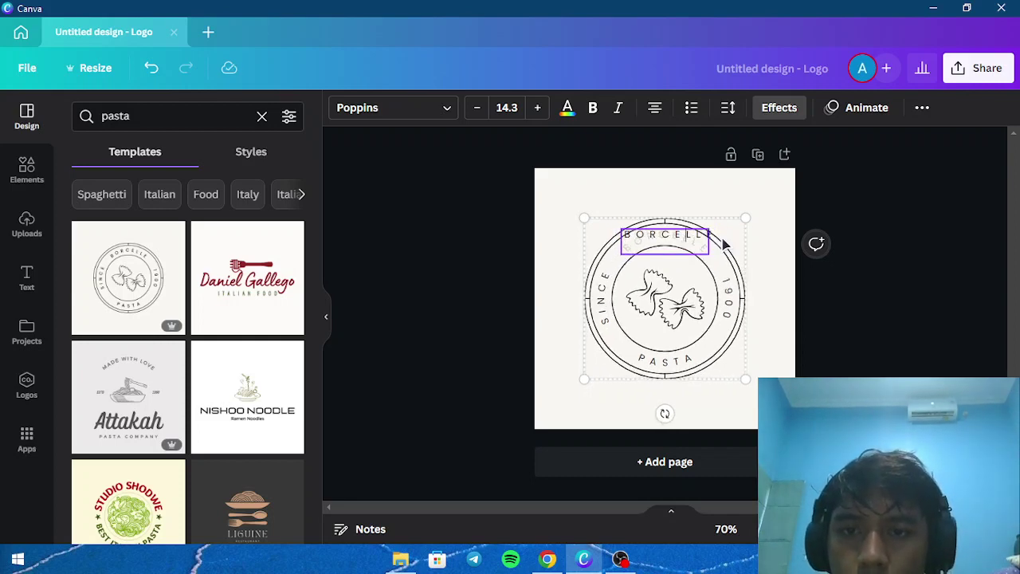
key(Delete)
key(Delete)
key(Delete)
key(Delete)
key(Delete)
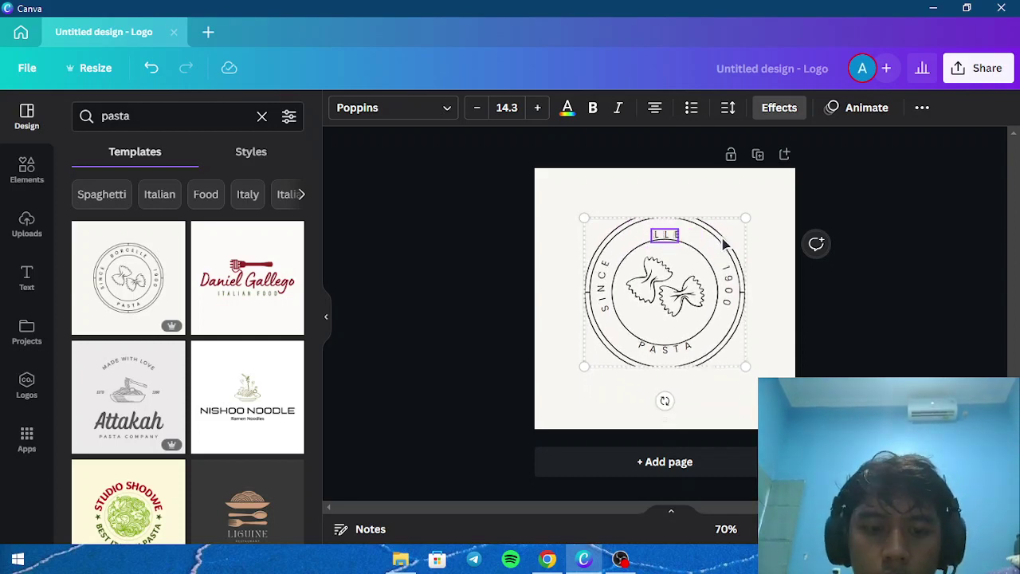
text(FARFA)
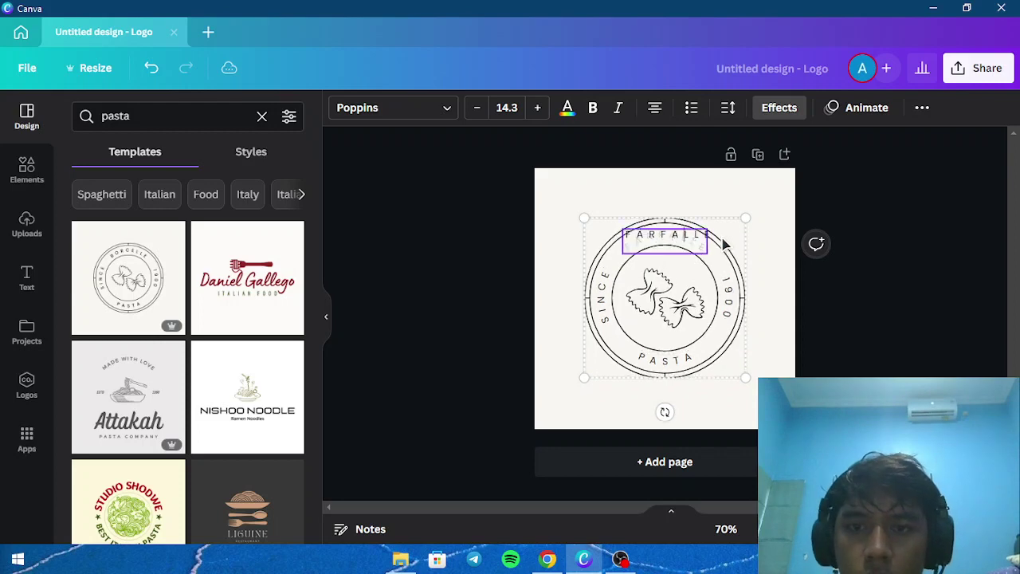
key(alt+Tab)
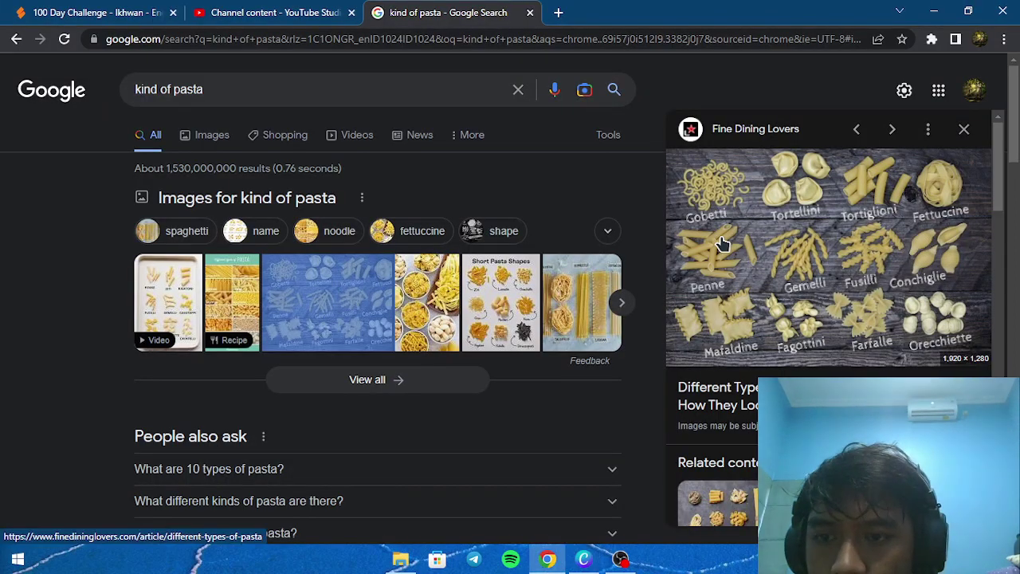
key(alt+Tab)
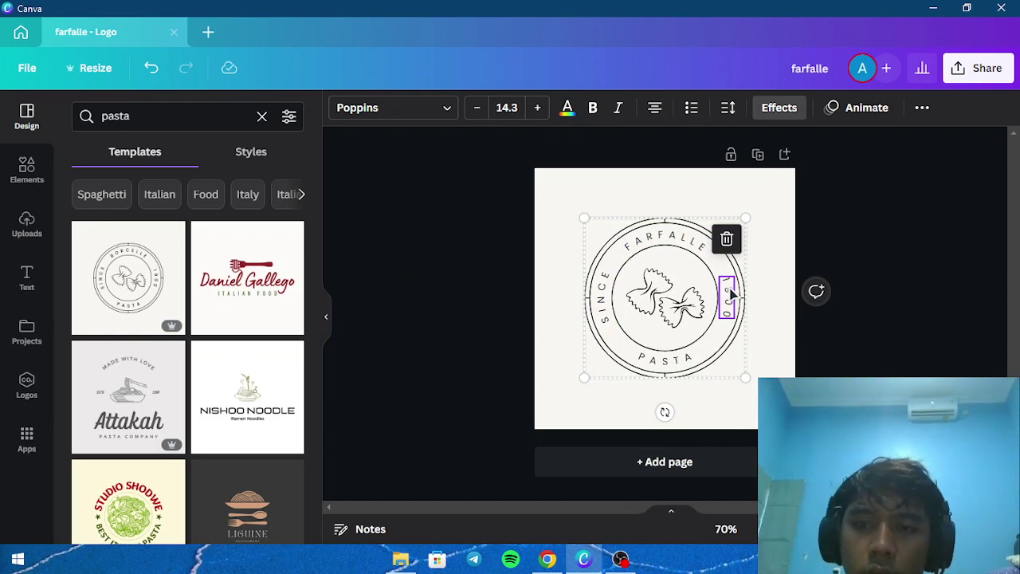
- Replace the vertical year 1900 with 2022
double_click(728, 293)
text(2022)
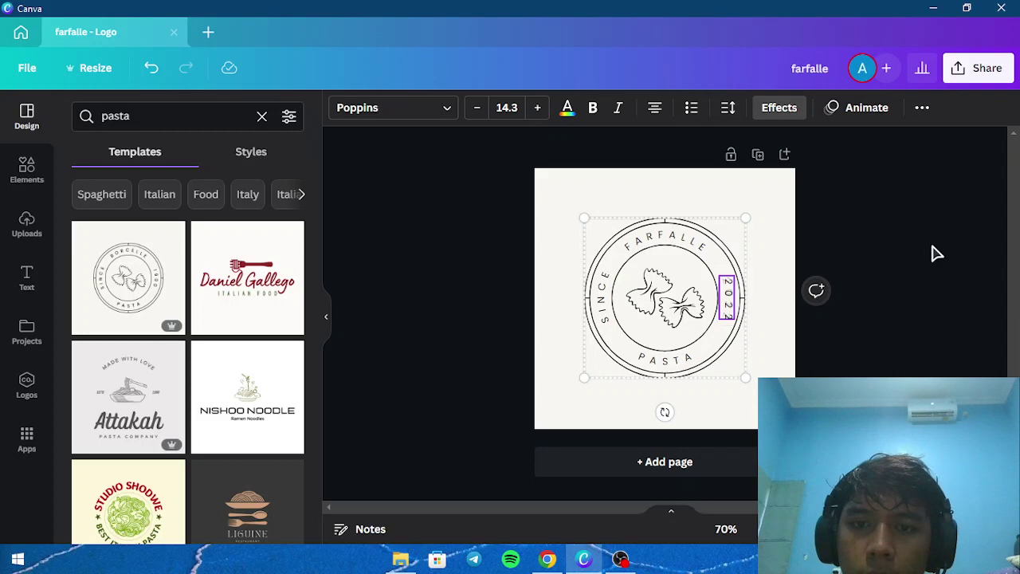
click(904, 216)
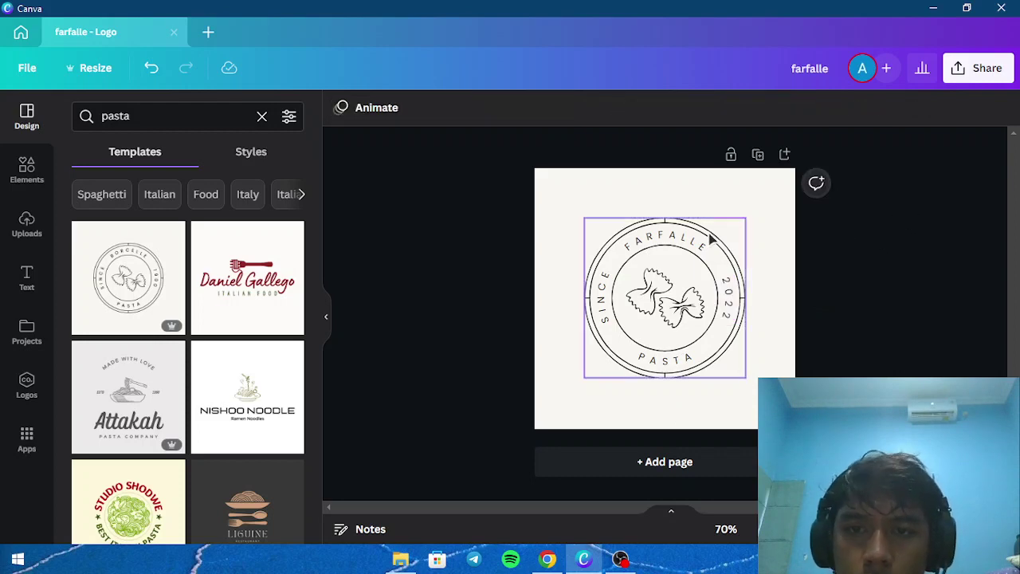
- Look over the FARFALLE font list and select the bowtie pasta drawing, then view the pasta chart
click(729, 191)
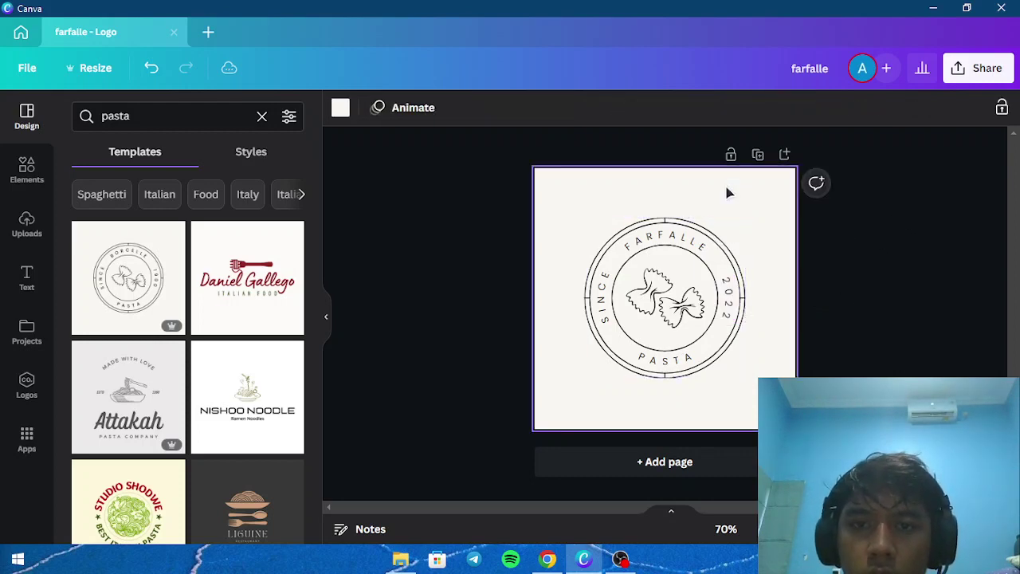
double_click(707, 236)
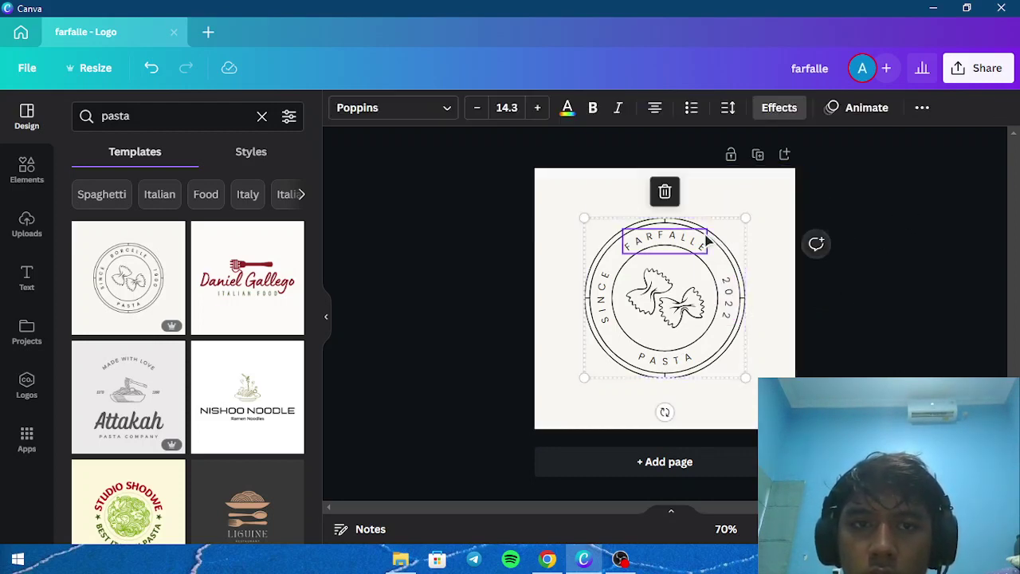
click(421, 107)
key(Escape)
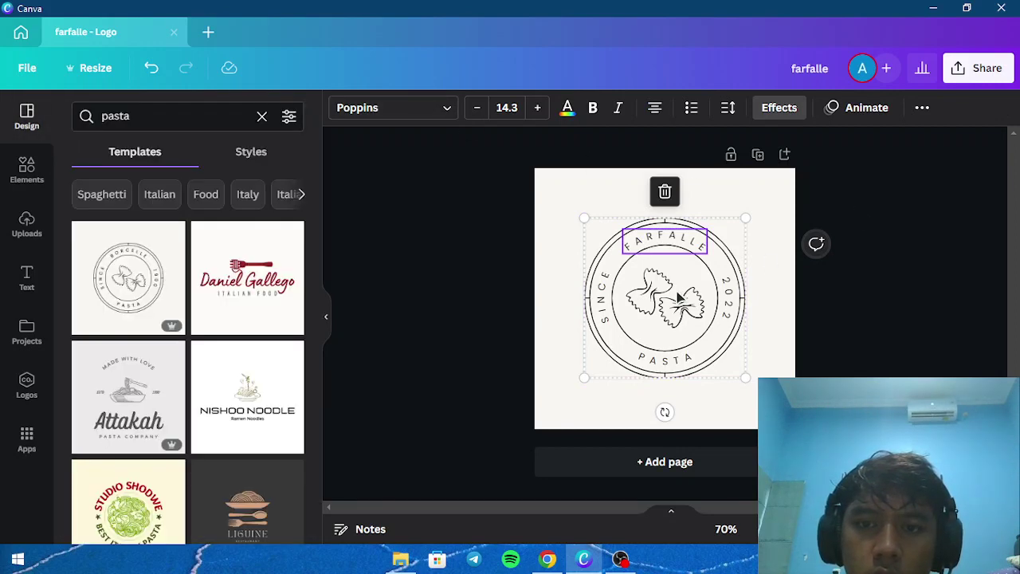
click(669, 301)
click(493, 286)
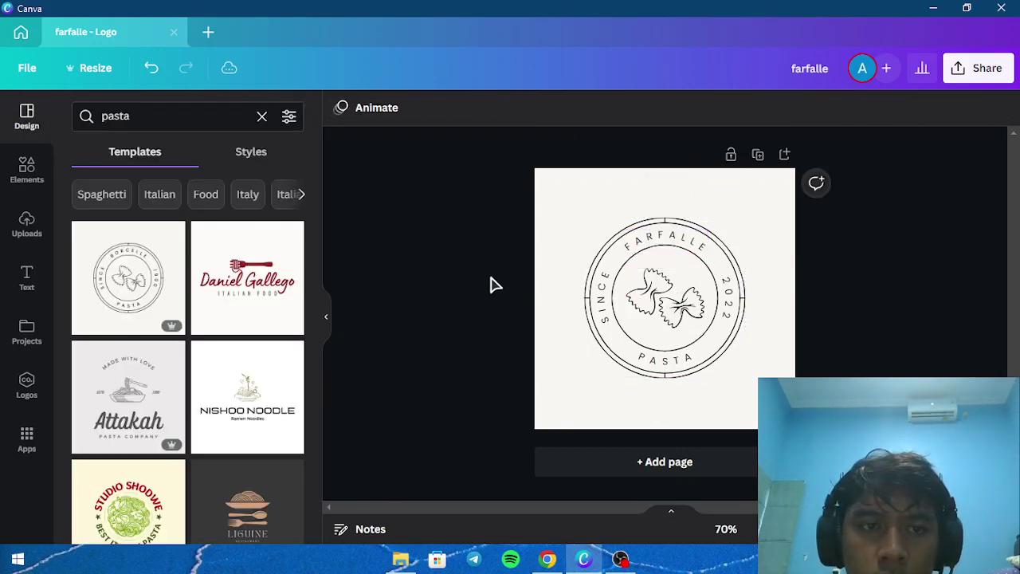
click(667, 287)
key(alt+Tab)
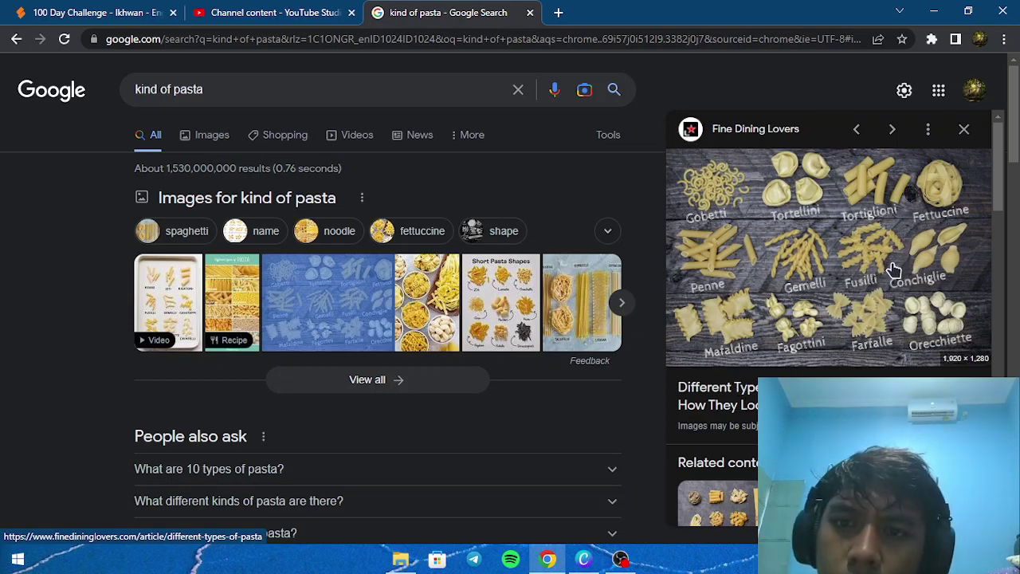
- Retype the curved FARFALLE text as PENNE, checking the pasta reference
key(alt+Tab)
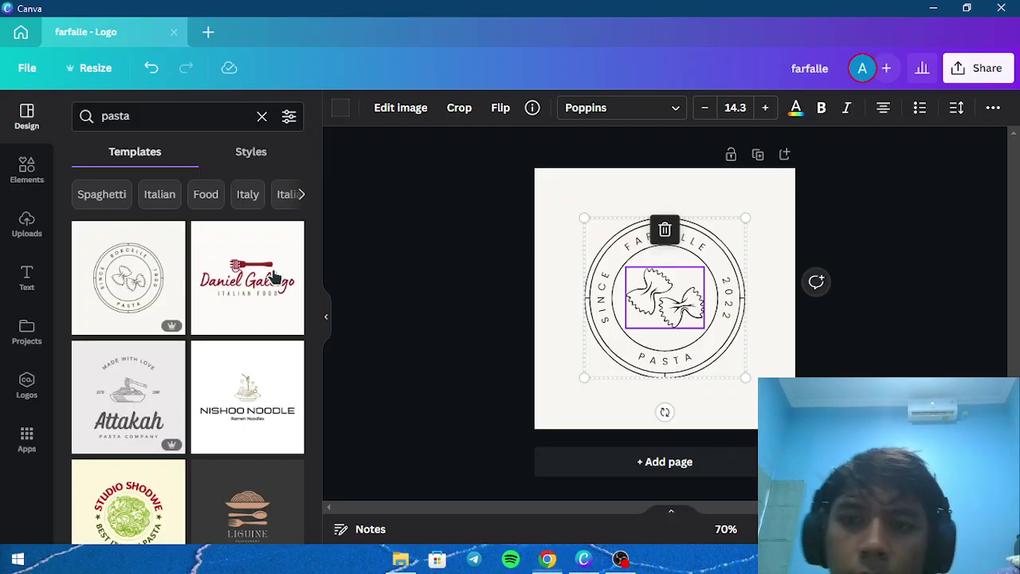
double_click(646, 249)
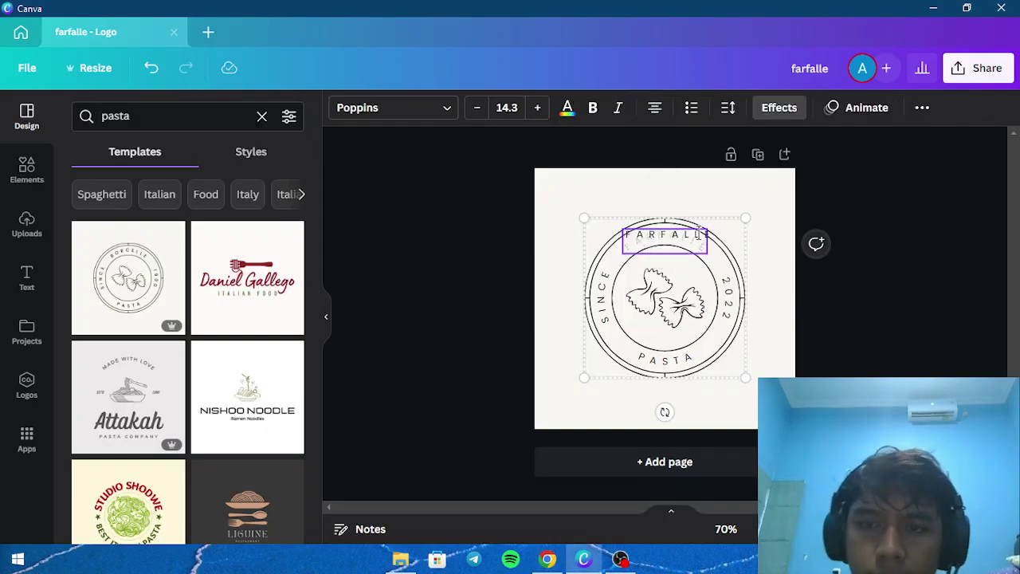
key(BackSpace)
key(BackSpace)
key(BackSpace)
key(BackSpace)
key(BackSpace)
key(BackSpace)
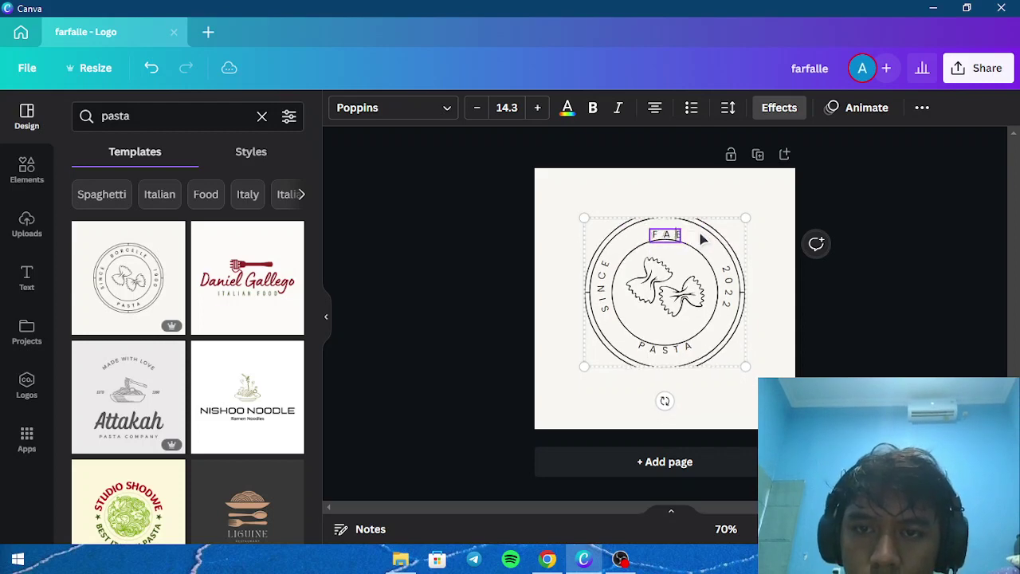
key(BackSpace)
text(PE)
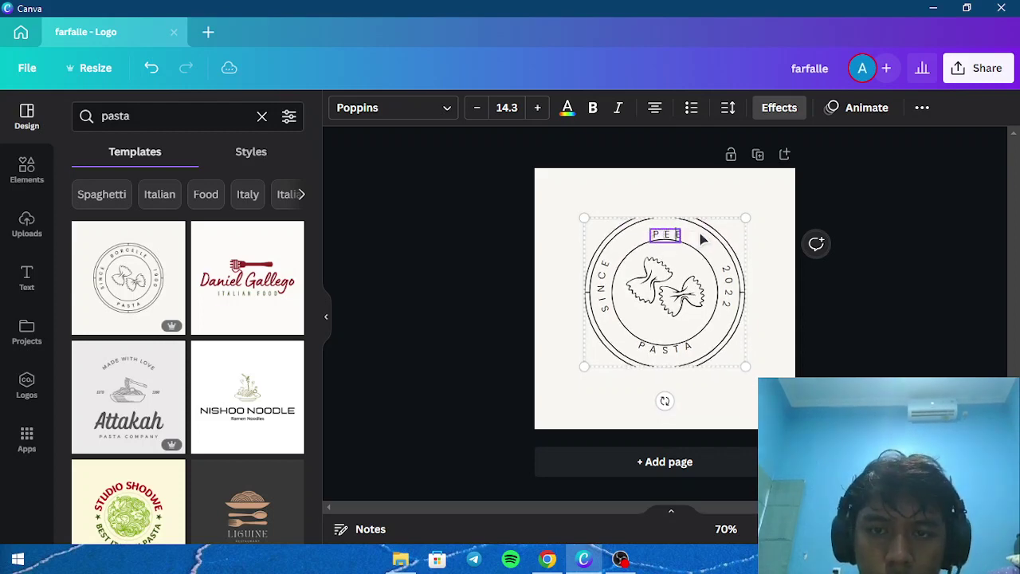
text(NNE)
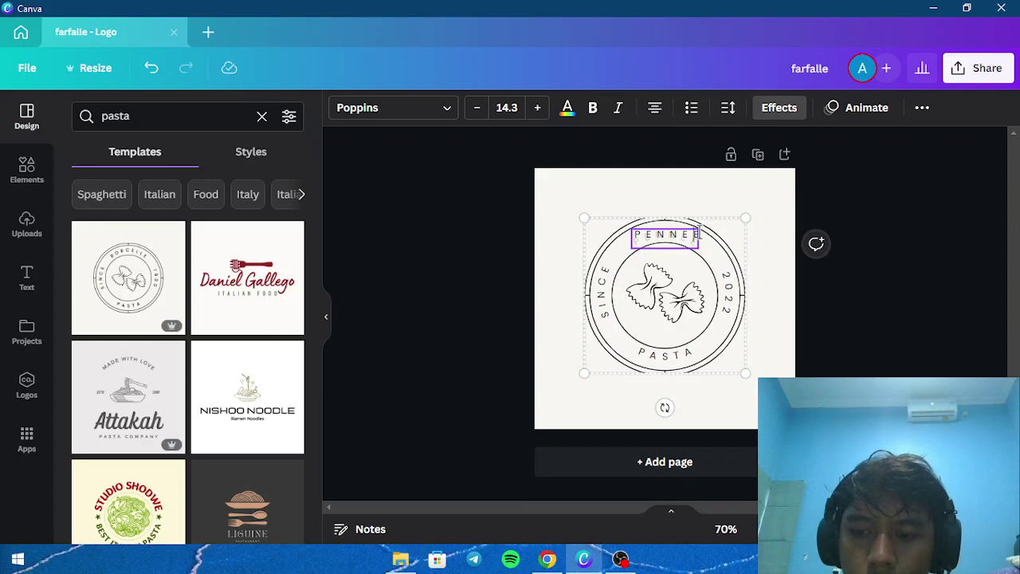
key(Delete)
key(alt+Tab)
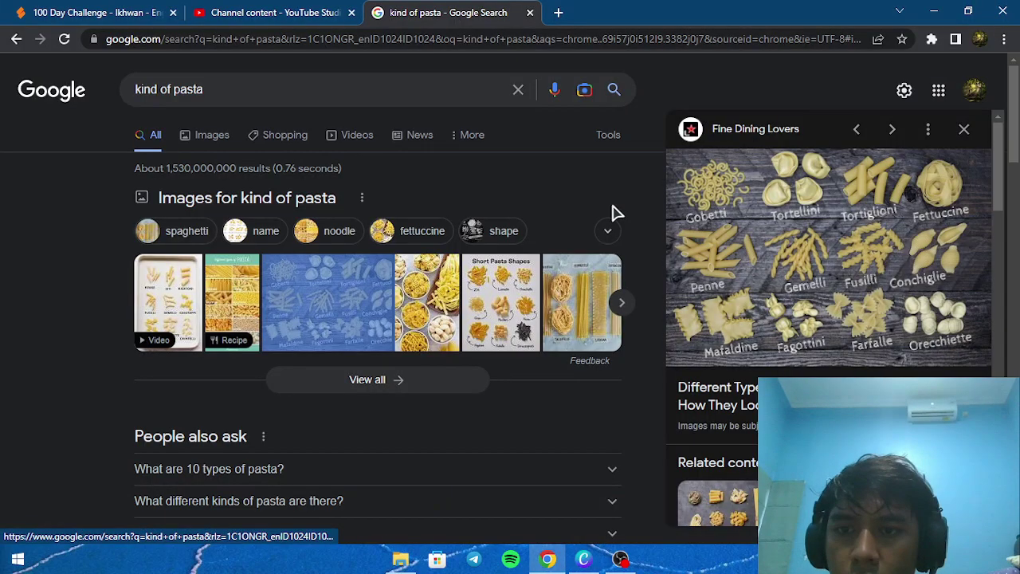
key(alt+Tab)
- Select the stamp logo and open the Elements library
click(877, 236)
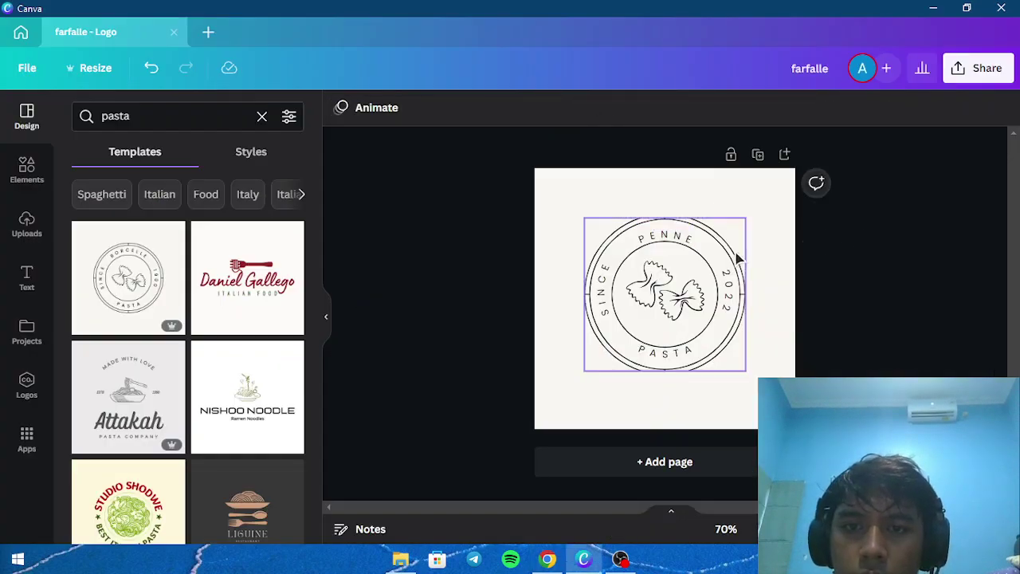
key(alt+Tab)
key(alt+Tab)
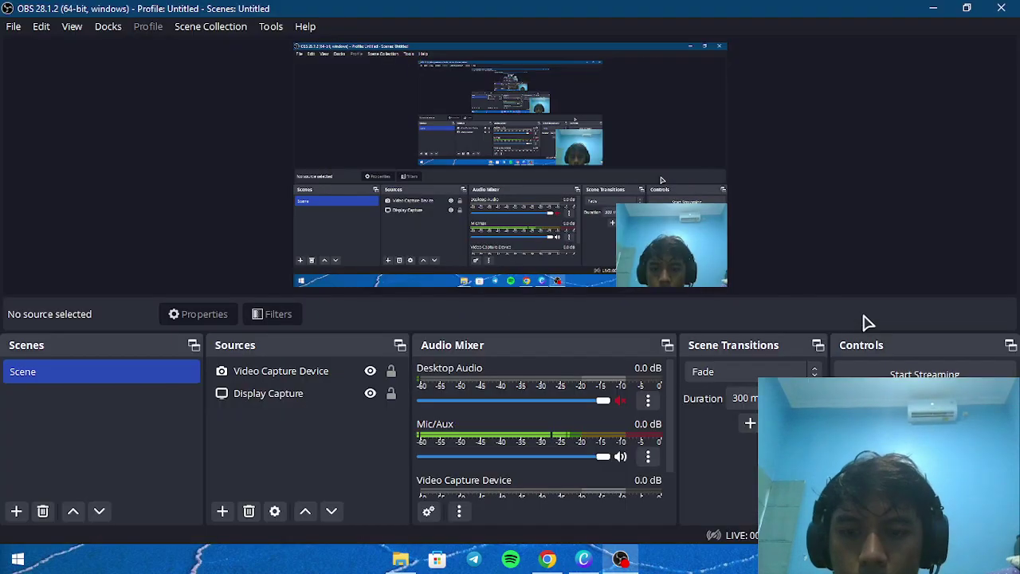
key(alt+Tab)
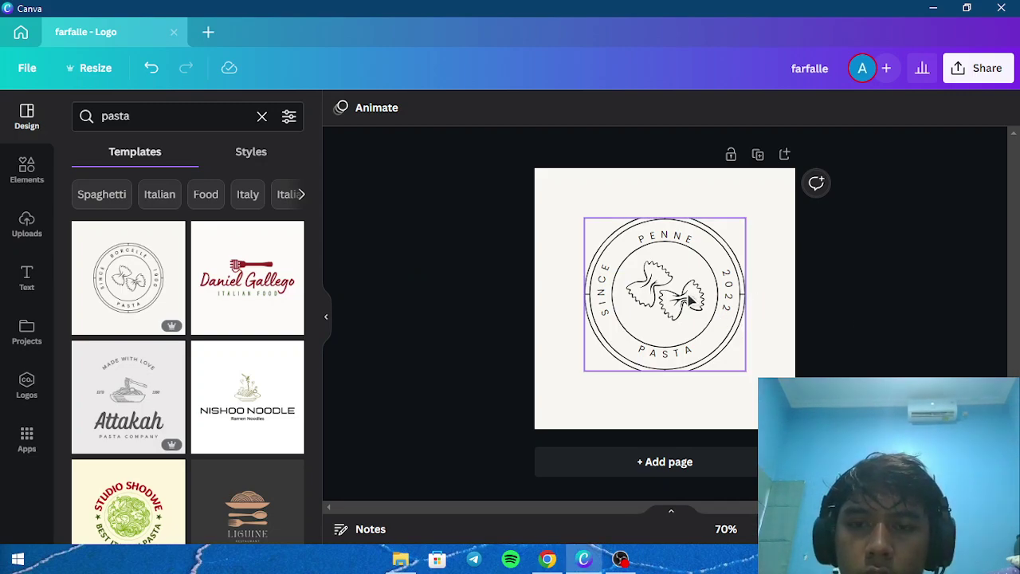
click(674, 297)
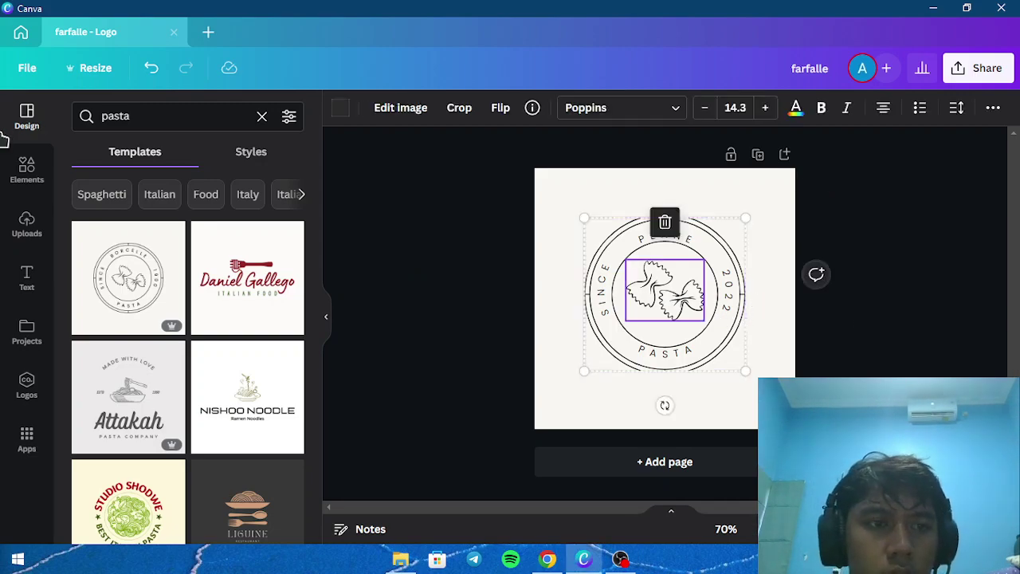
click(34, 221)
click(30, 172)
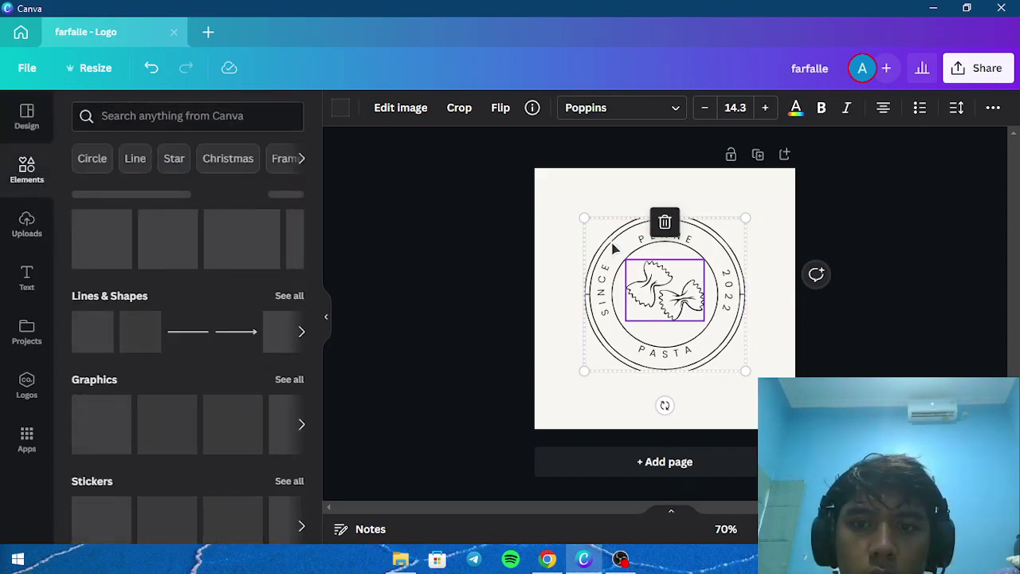
- Replace the bowtie drawing with a yellow 'penne' element, shrunk to about 150 × 165 and centred
click(665, 221)
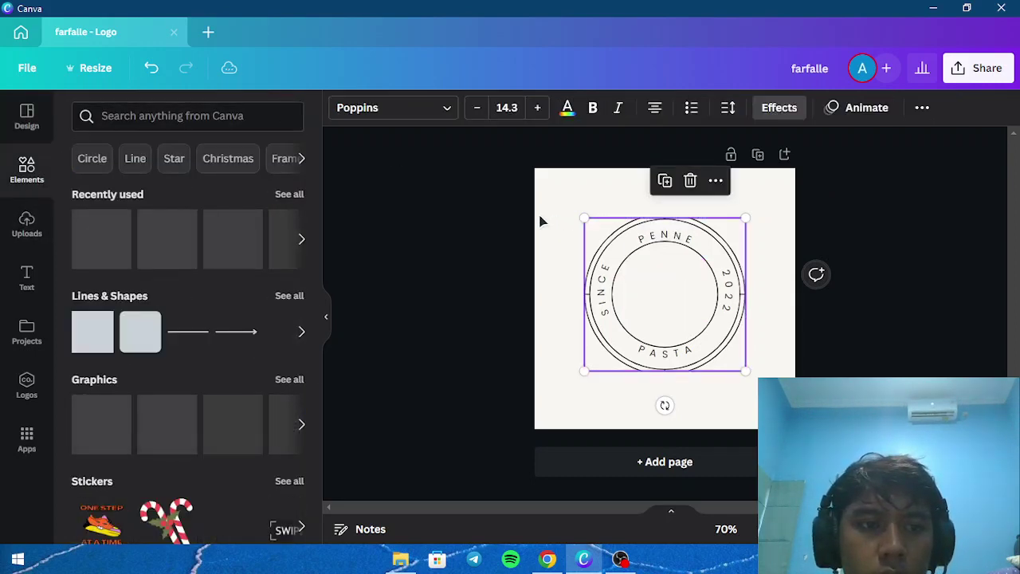
click(164, 118)
text(penne)
key(Return)
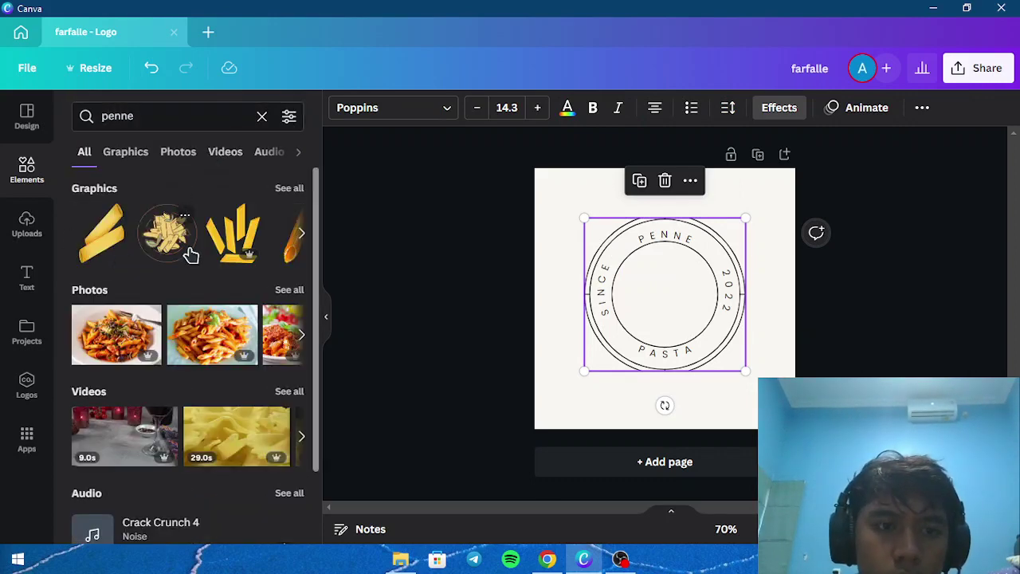
click(231, 259)
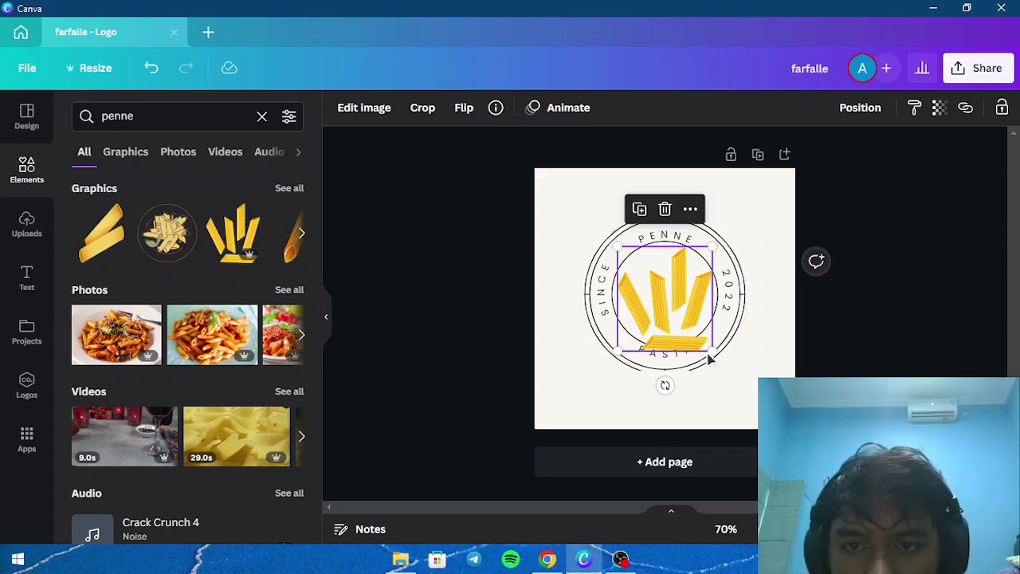
drag(712, 350, 697, 332)
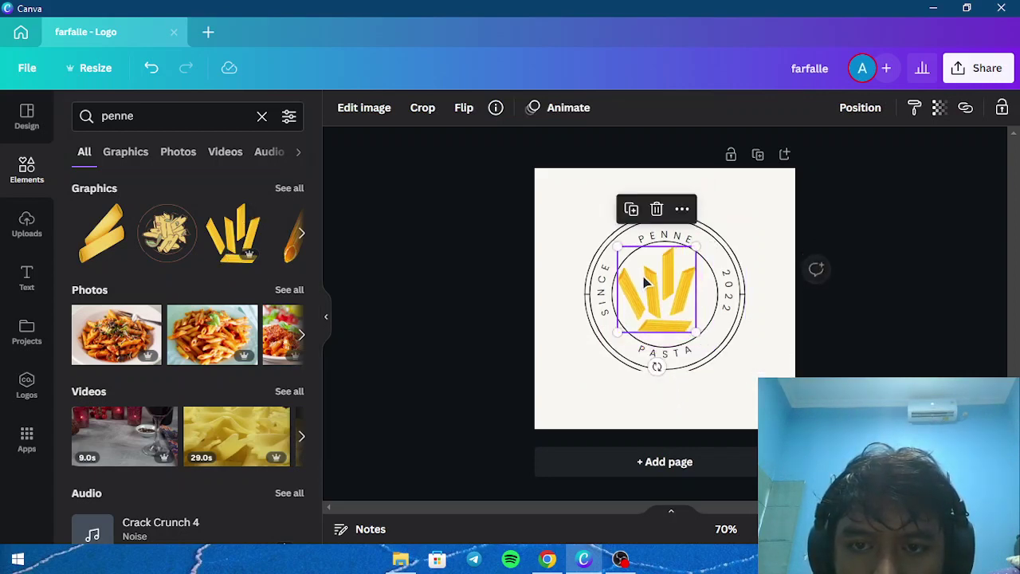
drag(647, 284, 656, 288)
click(943, 355)
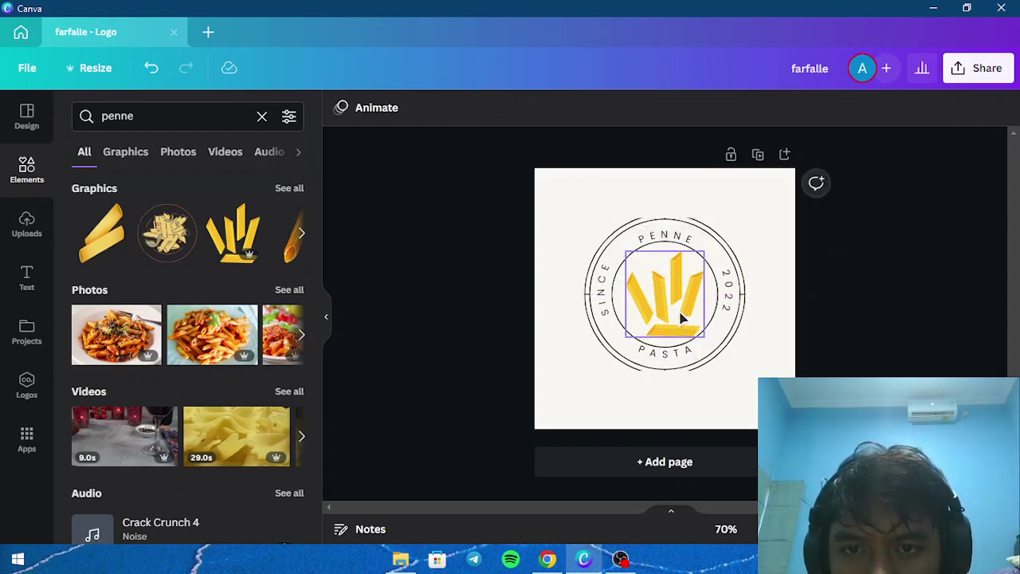
- Resize the whole stamp logo to about 313 × 296 and centre it on the page
click(705, 336)
click(838, 353)
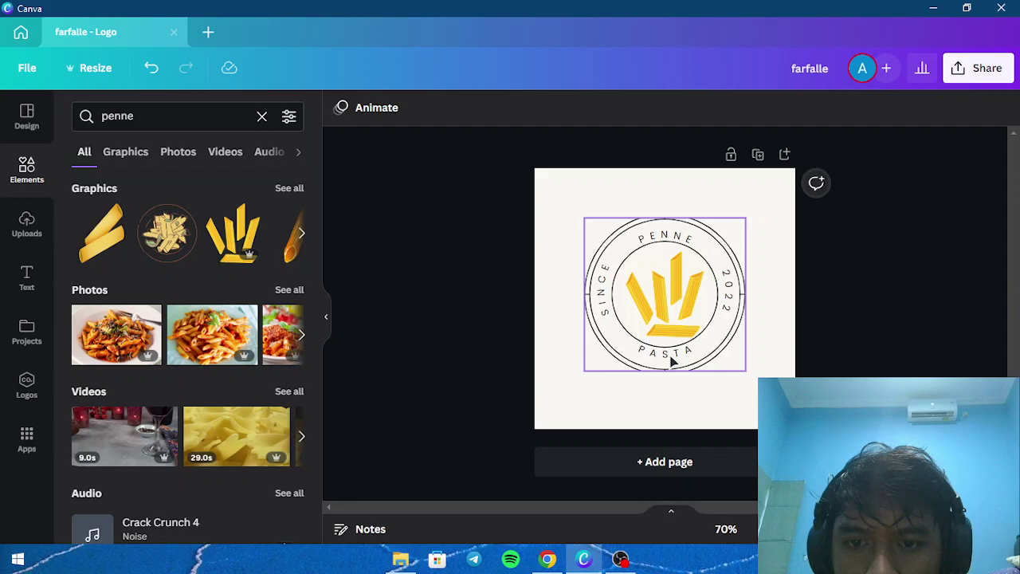
click(678, 233)
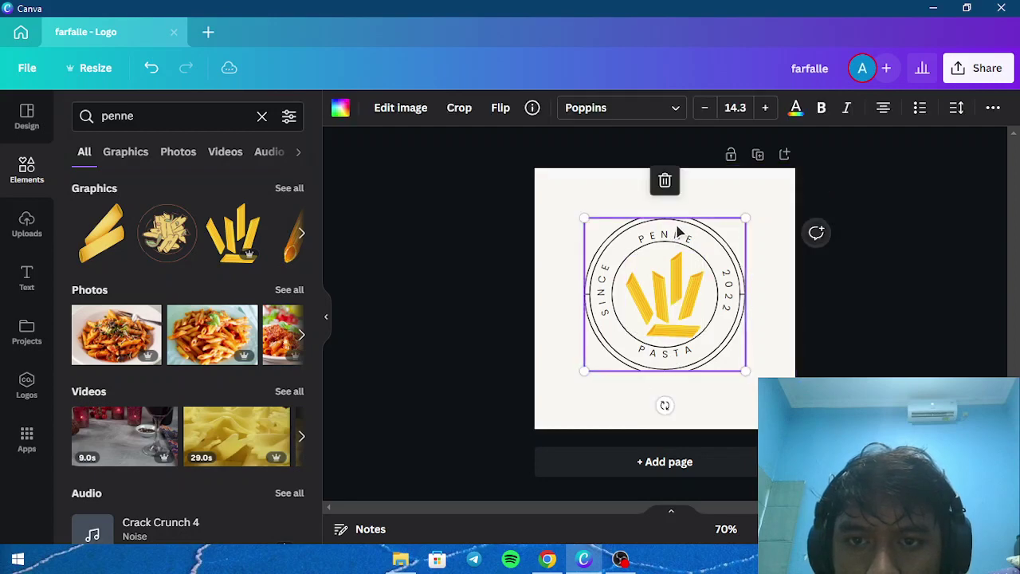
drag(580, 211, 605, 200)
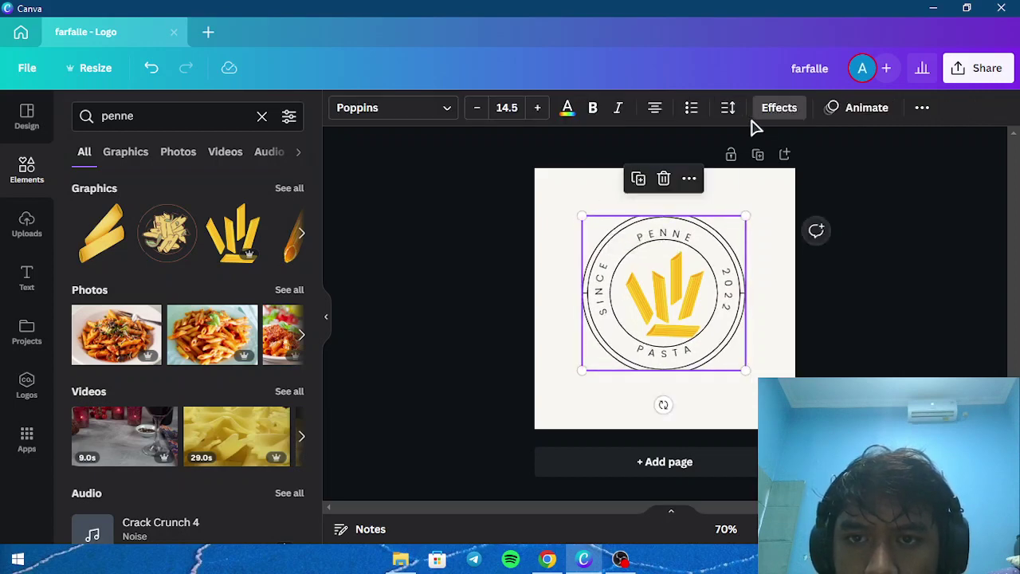
click(898, 291)
drag(702, 249, 702, 247)
click(943, 323)
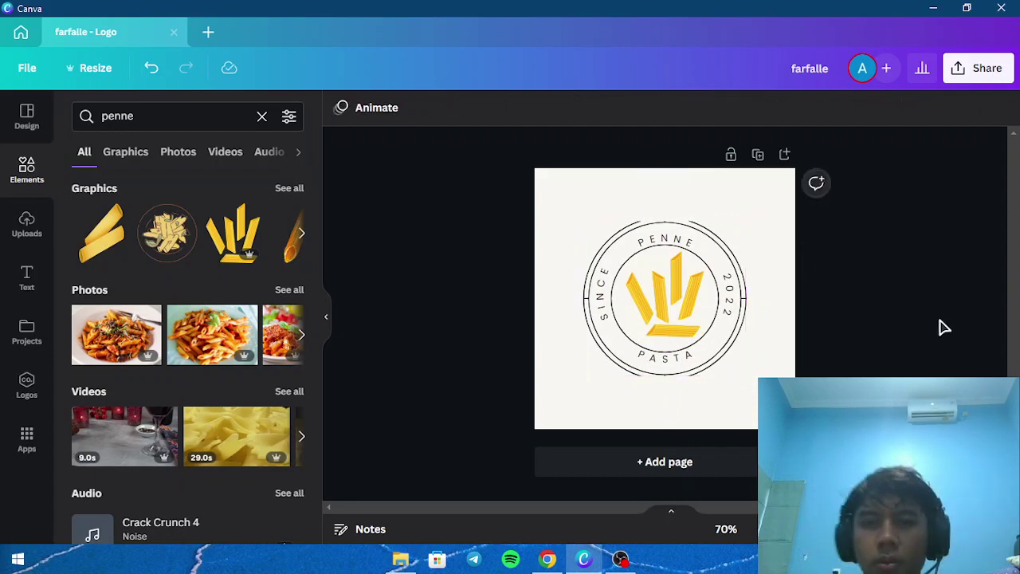
- Return to the pasta template results and apply the Attakah pasta template
click(10, 138)
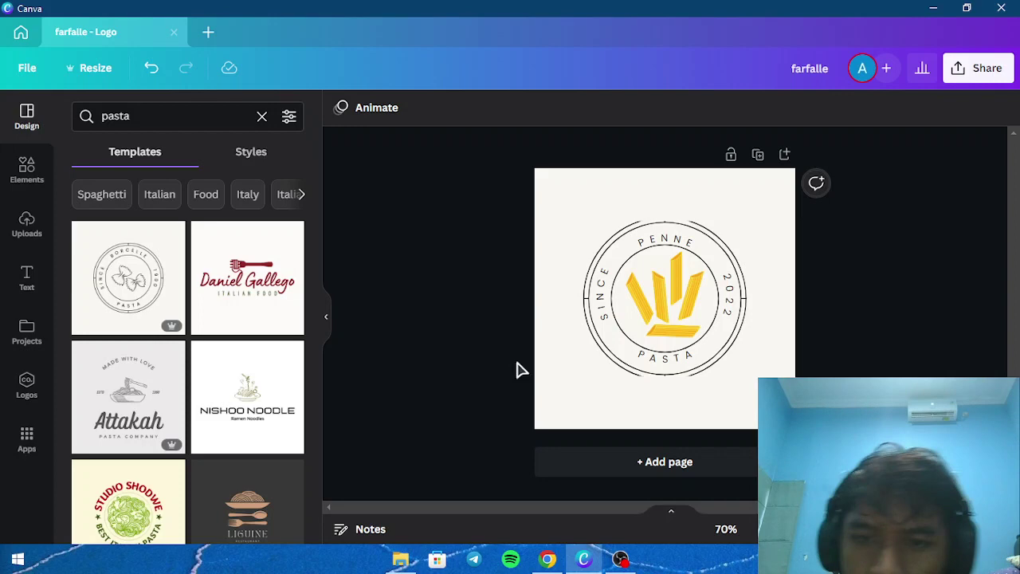
click(676, 249)
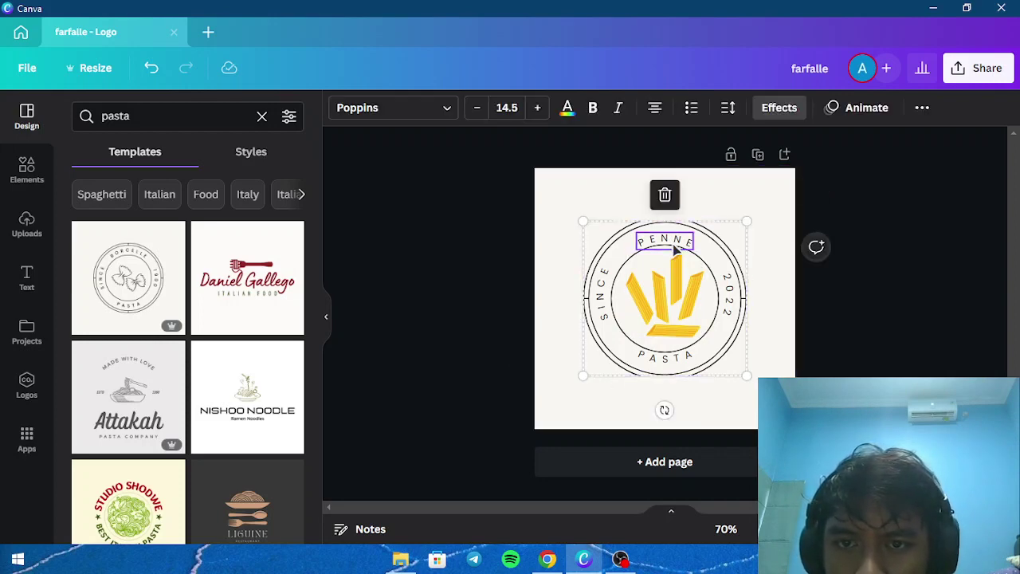
drag(675, 248, 668, 233)
click(895, 298)
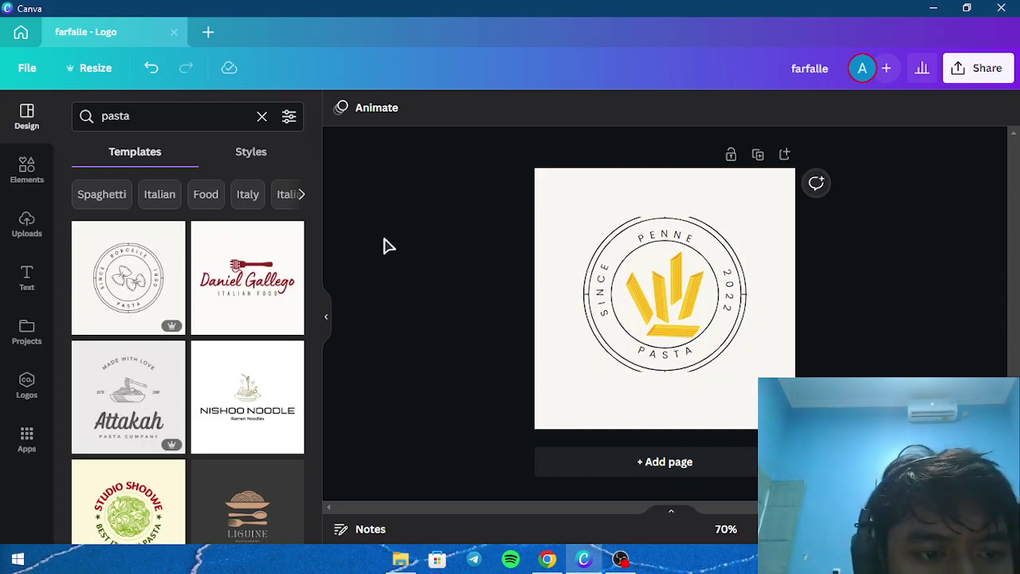
click(102, 393)
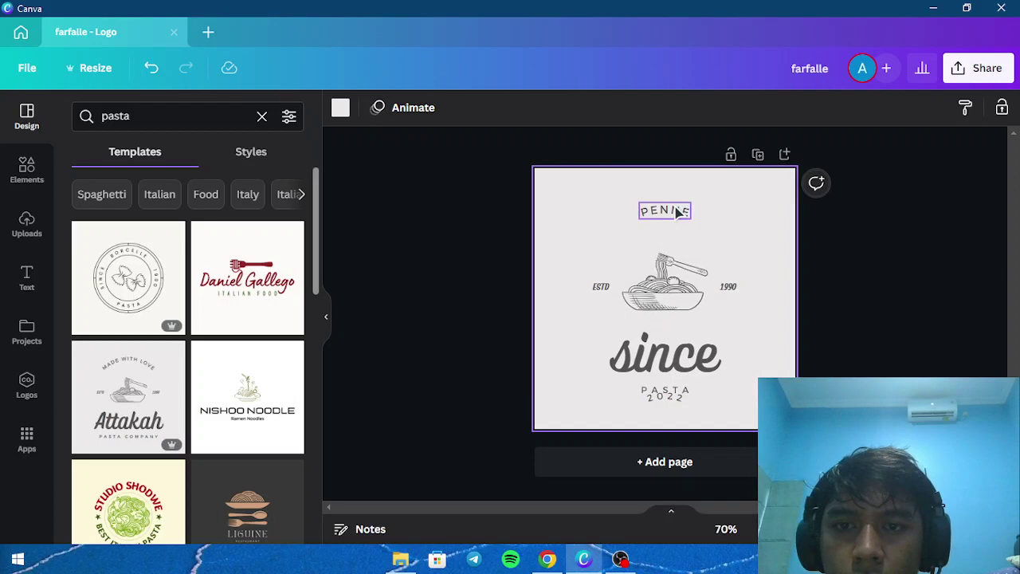
click(907, 314)
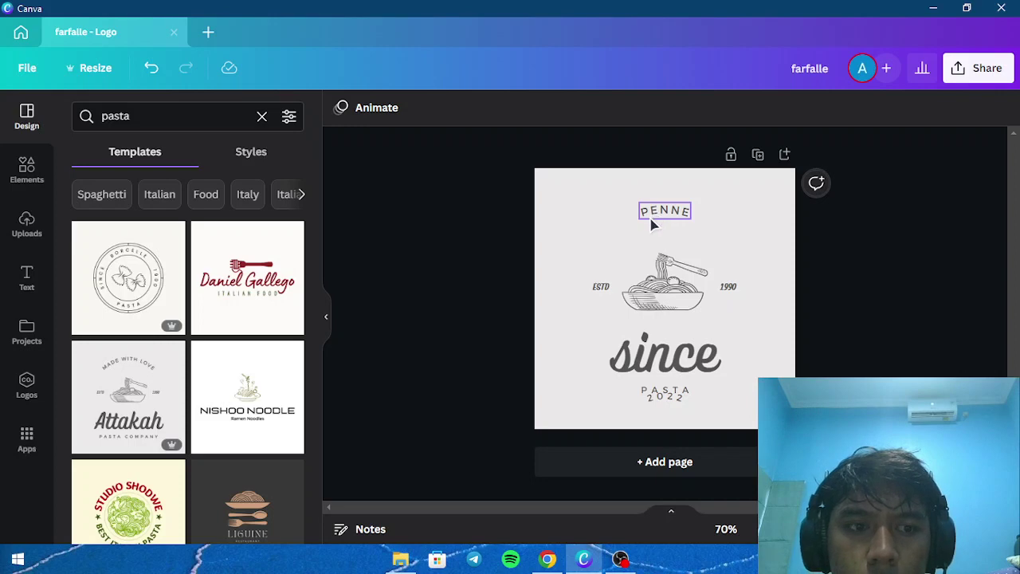
click(676, 370)
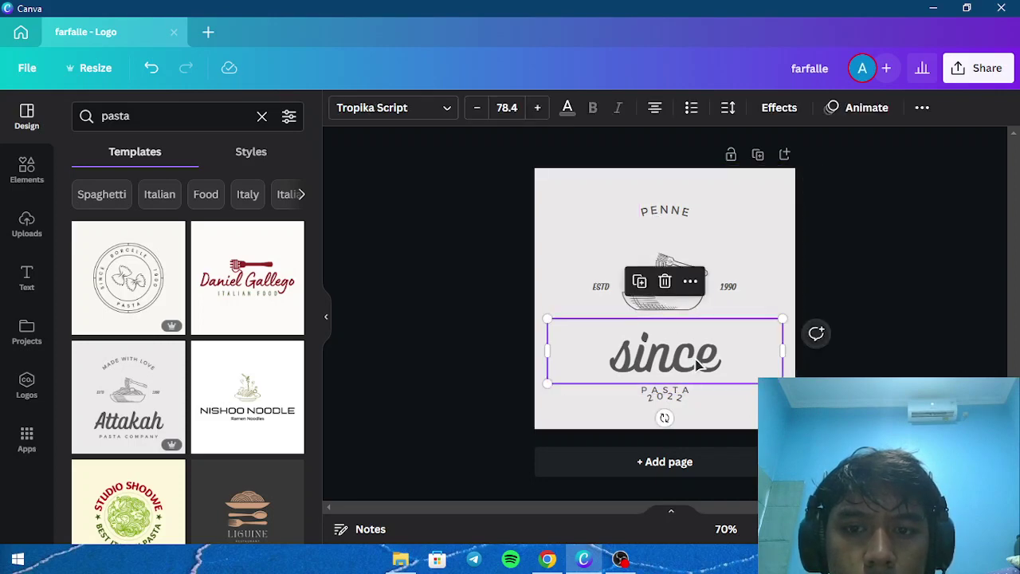
- Undo the logo edits one after another
click(154, 70)
click(157, 71)
click(154, 70)
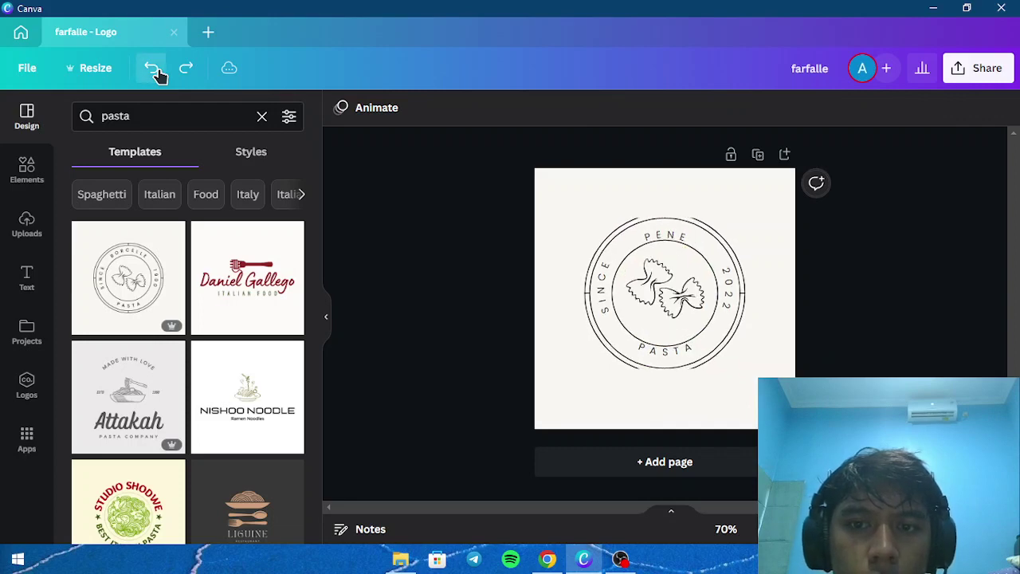
click(154, 71)
click(154, 70)
- Undo back to the empty page, apply the Attakah template, and change MADE WITH LOVE to MADE WITH TASTE
click(154, 70)
click(158, 72)
click(158, 71)
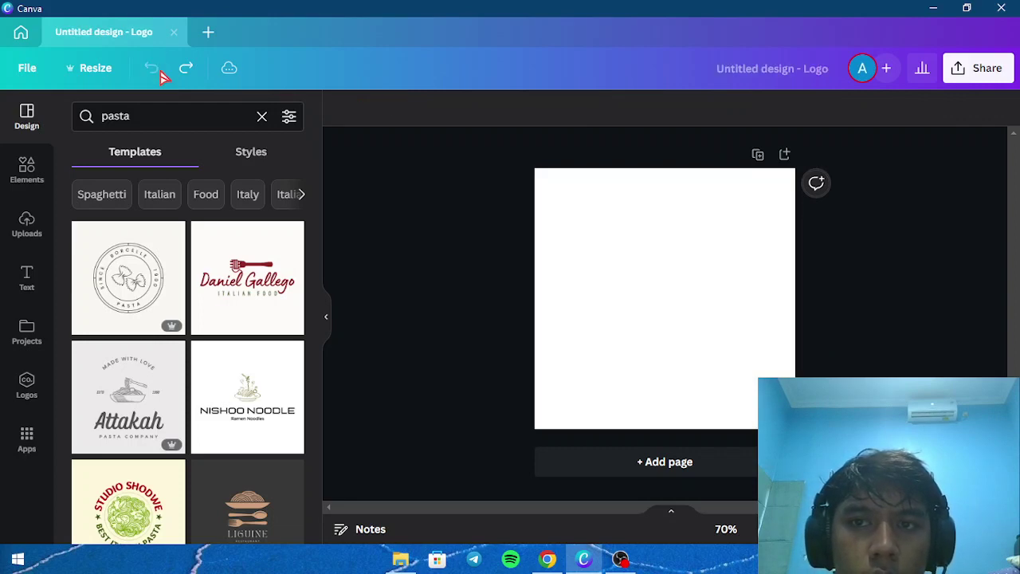
click(132, 395)
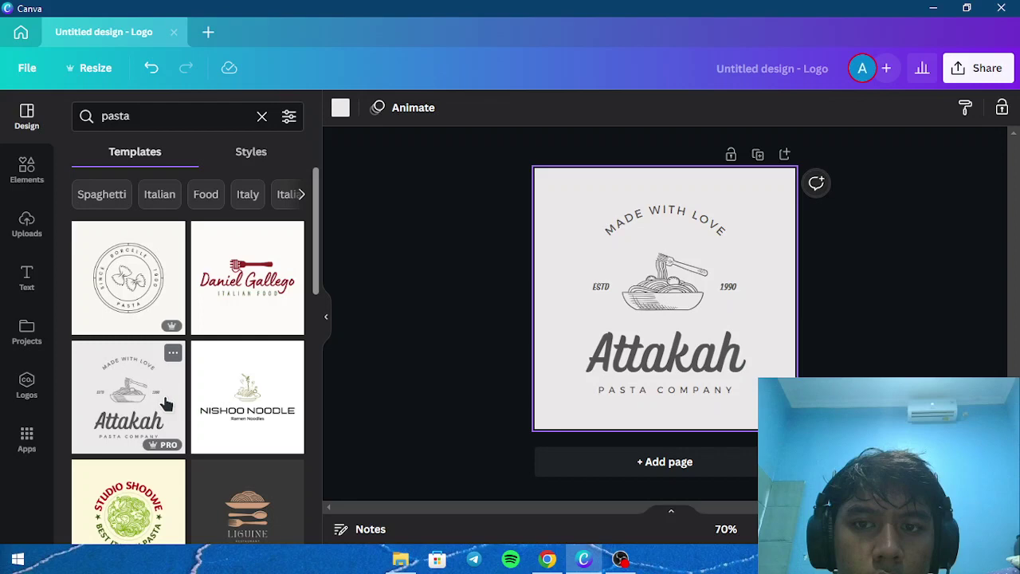
click(655, 209)
click(718, 223)
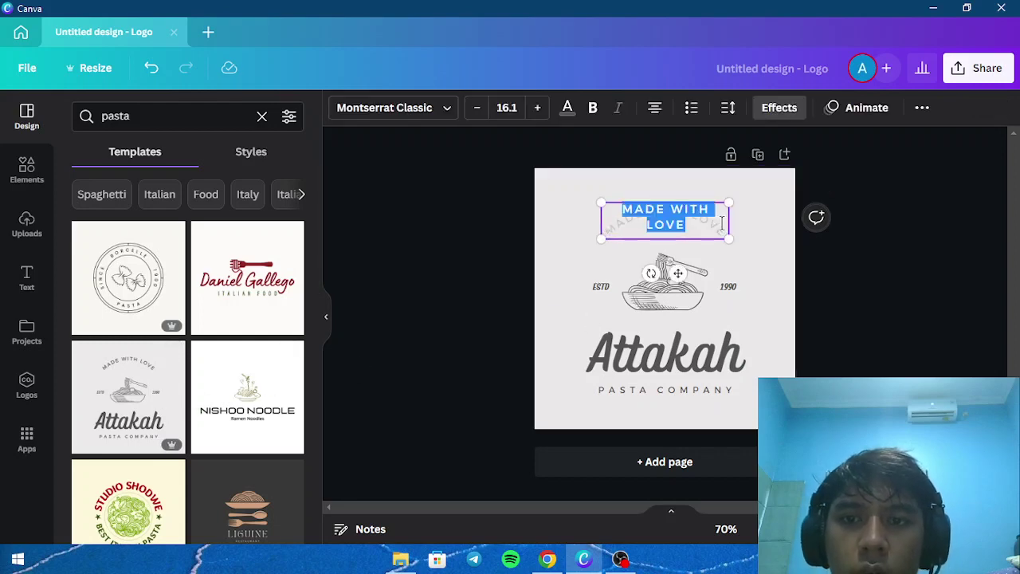
click(695, 226)
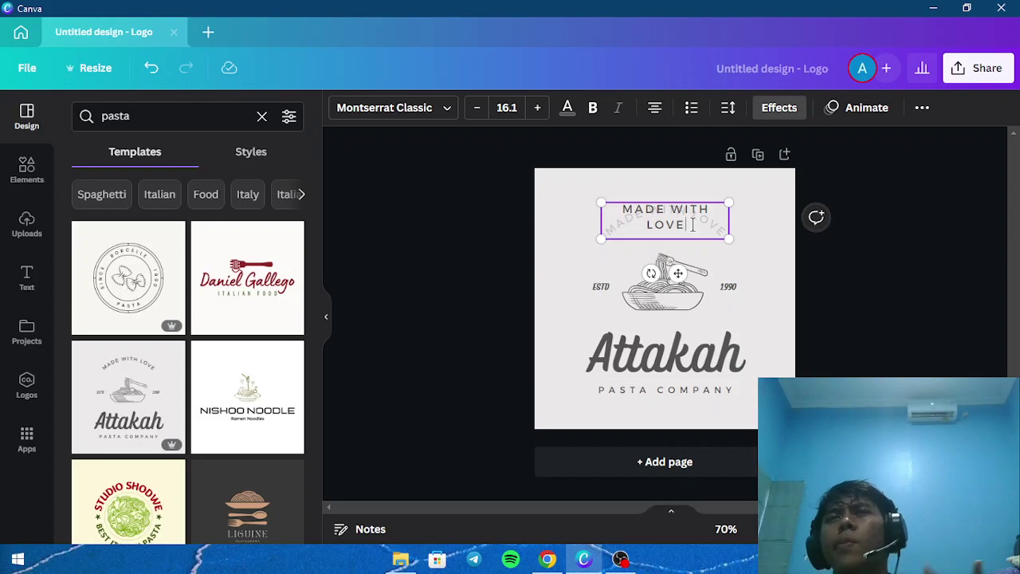
key(BackSpace)
key(BackSpace)
key(BackSpace)
key(BackSpace)
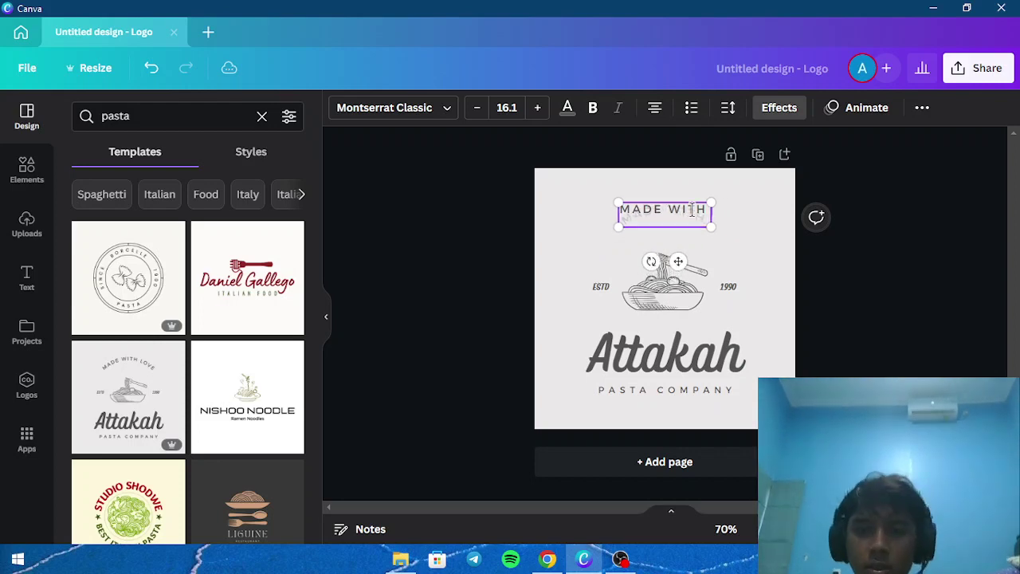
text(TAST)
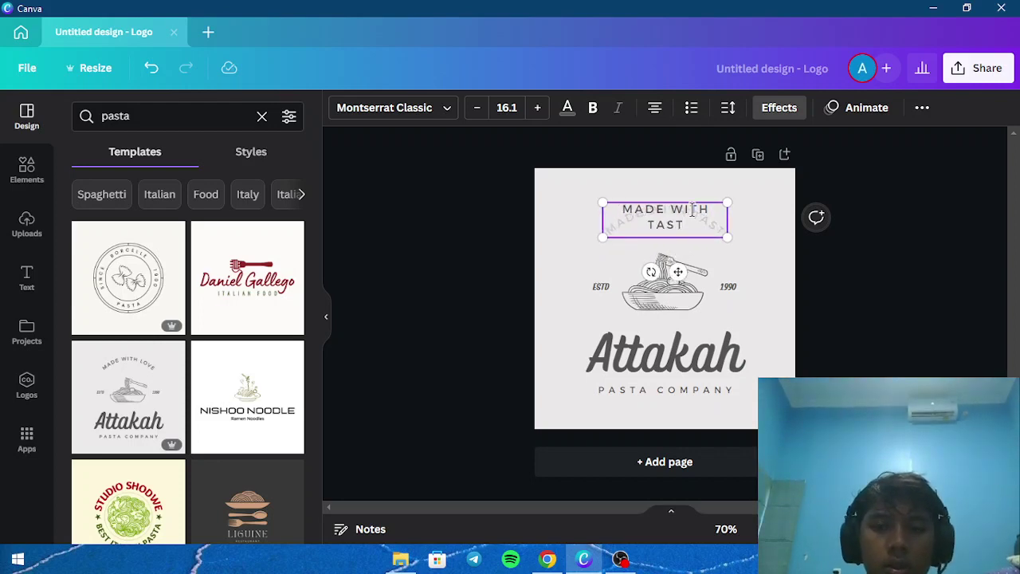
text(E)
click(834, 314)
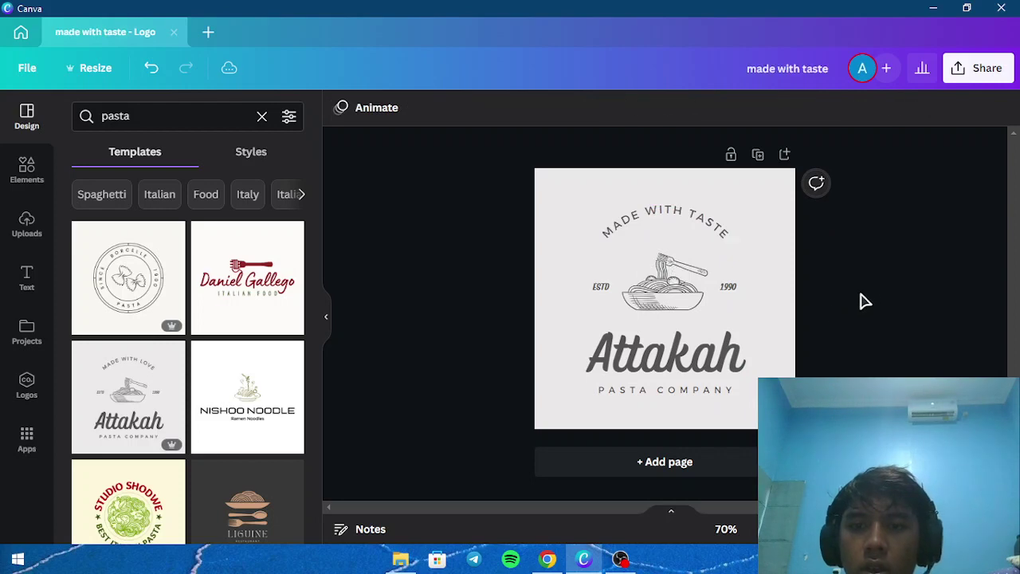
- Change the year 1990 to 2022 and select the Attakah name for editing
click(727, 288)
double_click(745, 288)
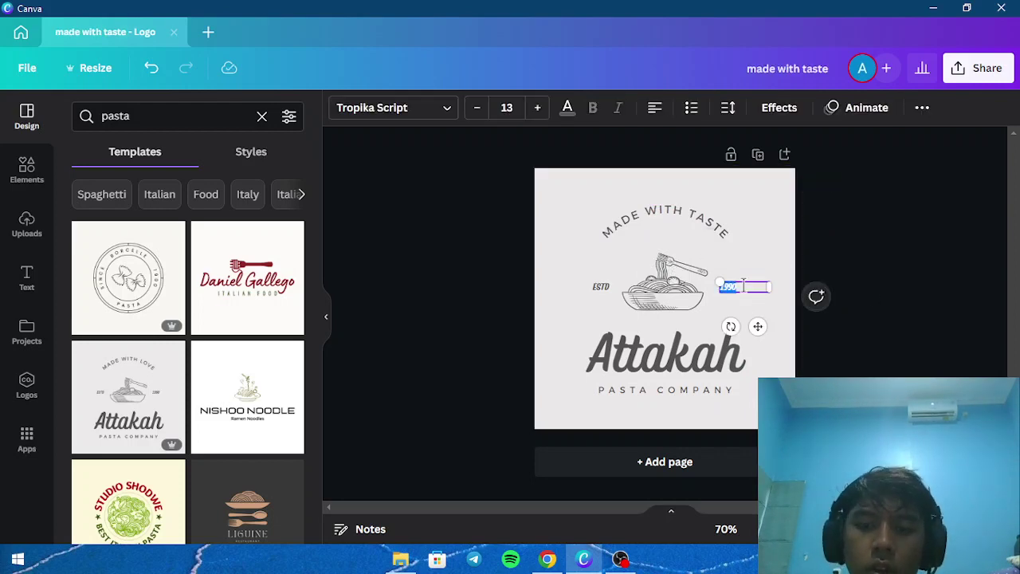
text(2022)
click(884, 240)
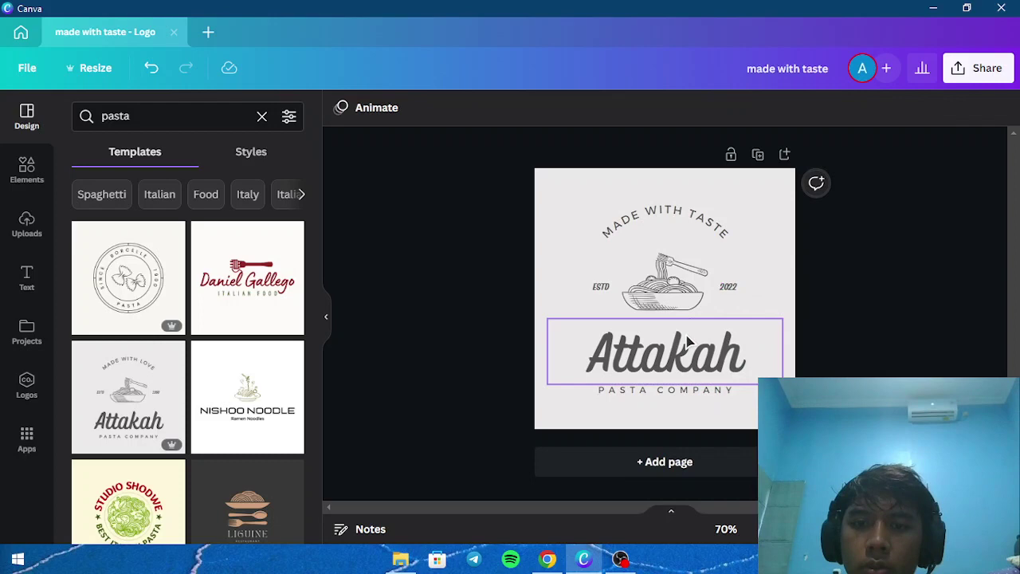
click(686, 351)
double_click(692, 351)
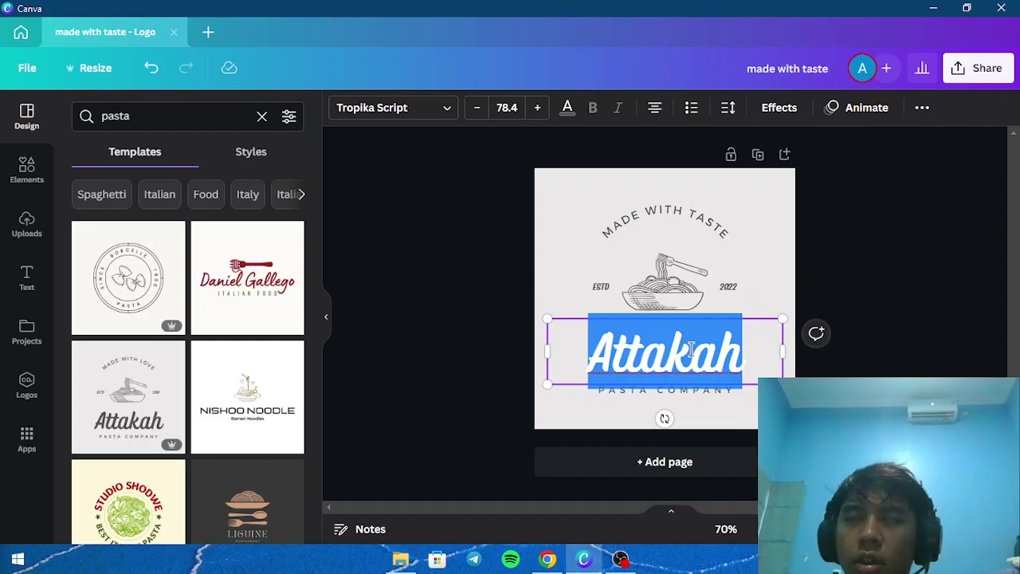
- Switch to Chrome, close the pasta search tab, and go to Google Translate
key(alt+Tab)
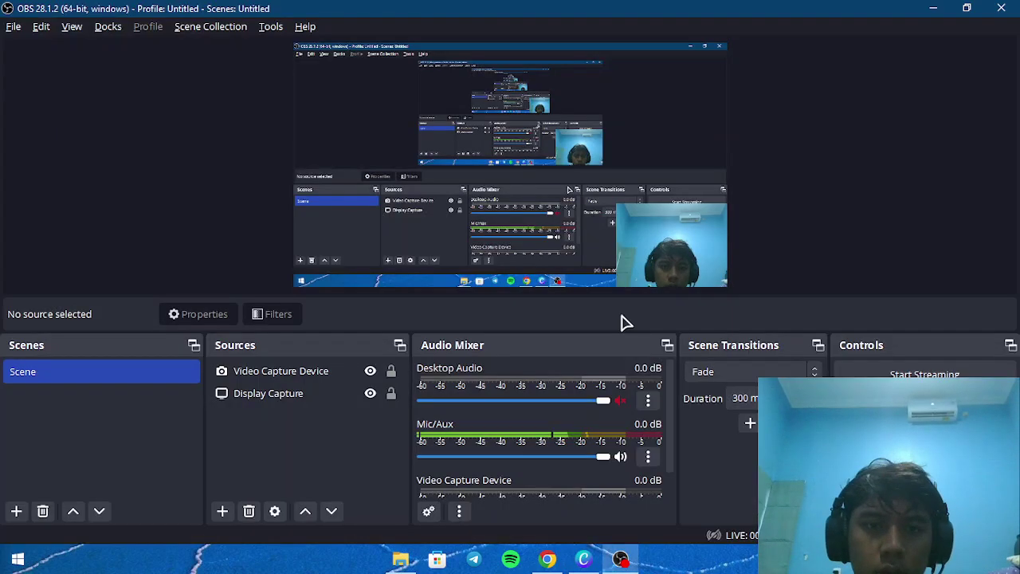
key(alt+Tab)
click(586, 263)
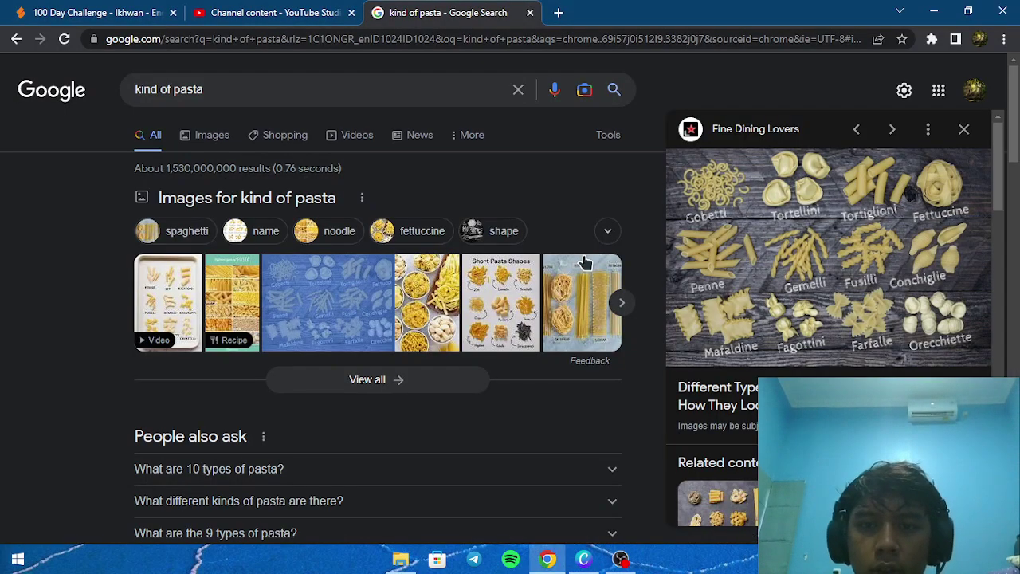
click(560, 13)
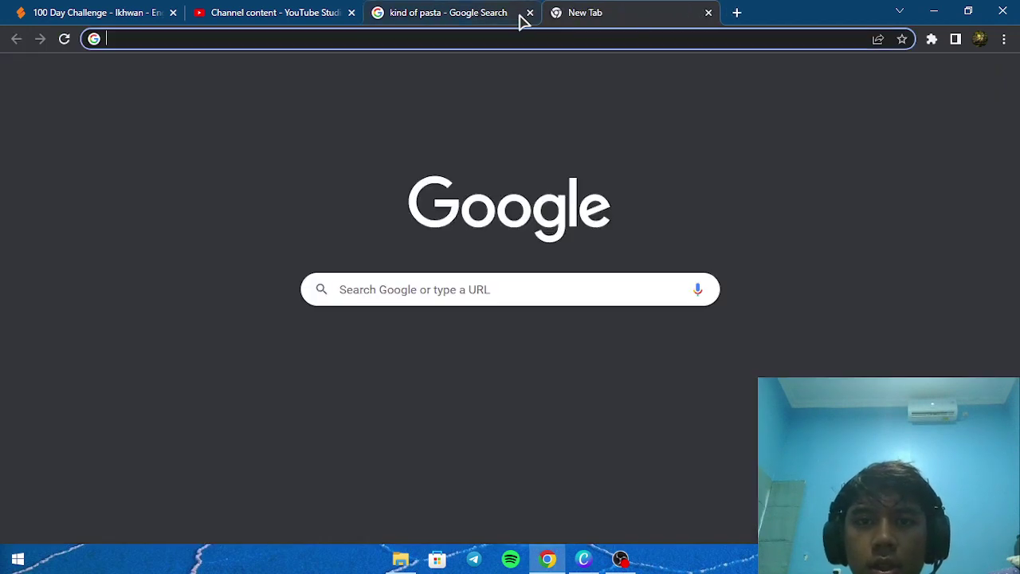
click(530, 13)
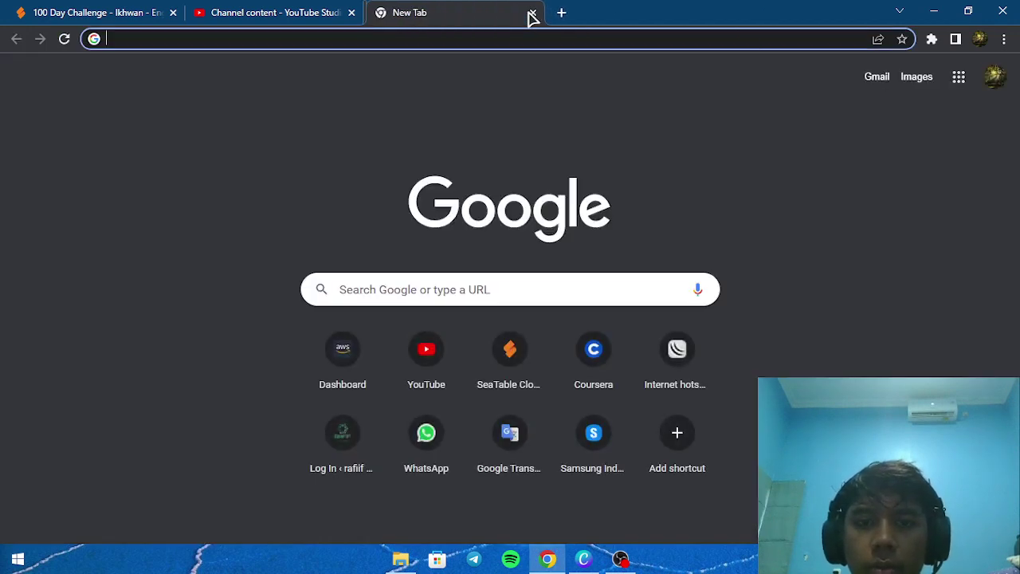
click(556, 39)
text(tr)
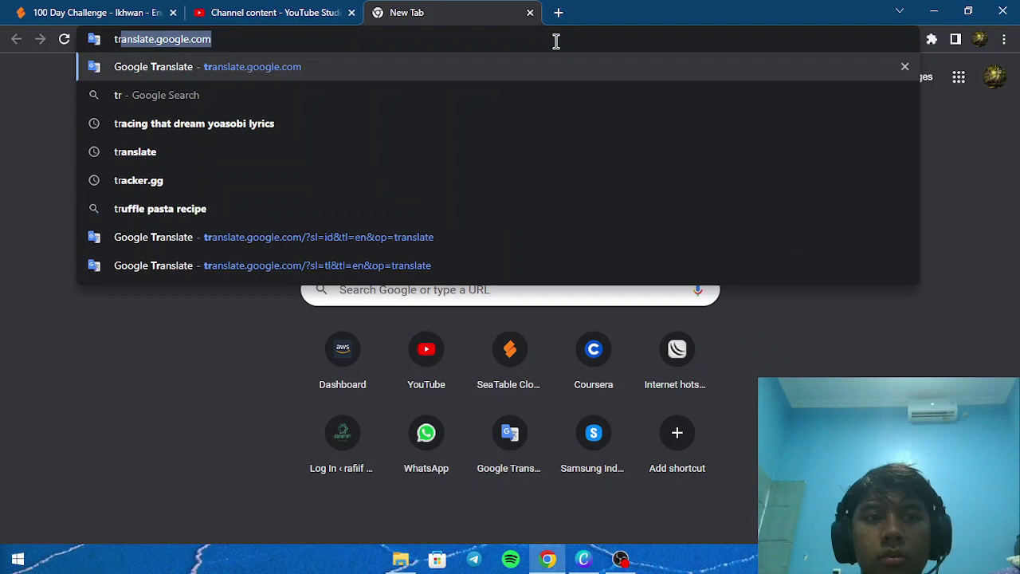
key(Return)
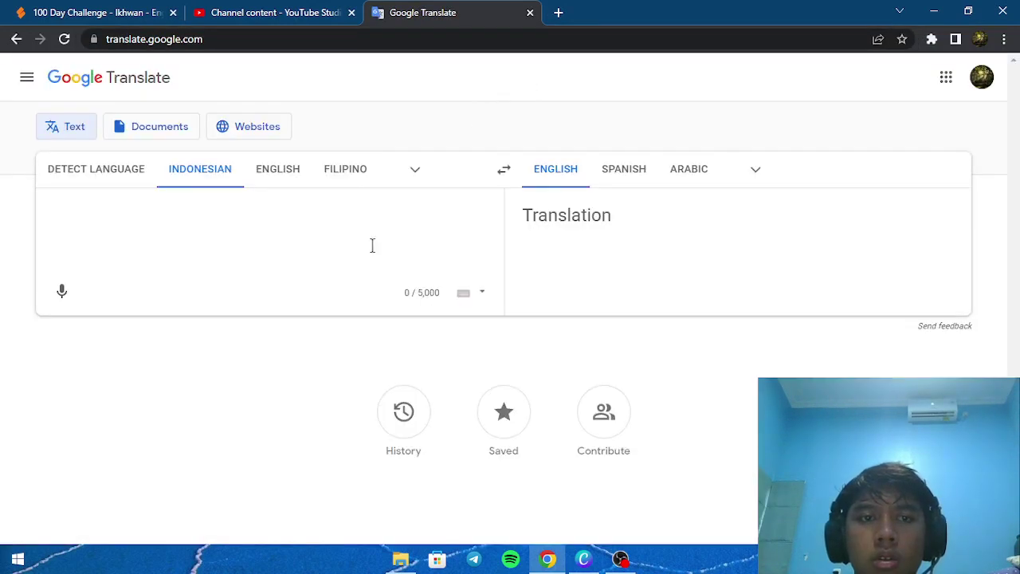
- Translate 'attakah', copy the English result 'upon him', then clear the source text
click(109, 165)
text(atta)
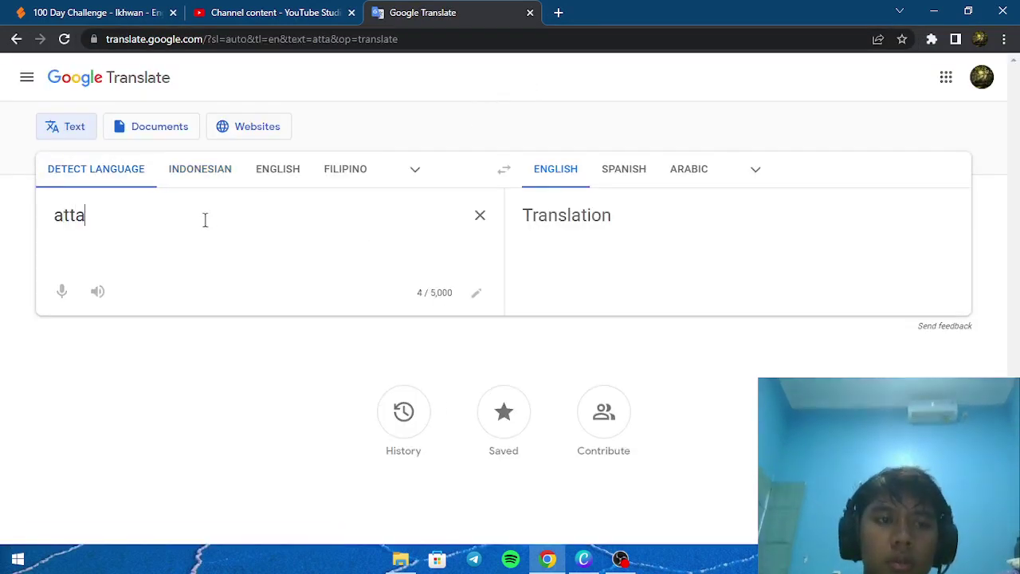
text(kah)
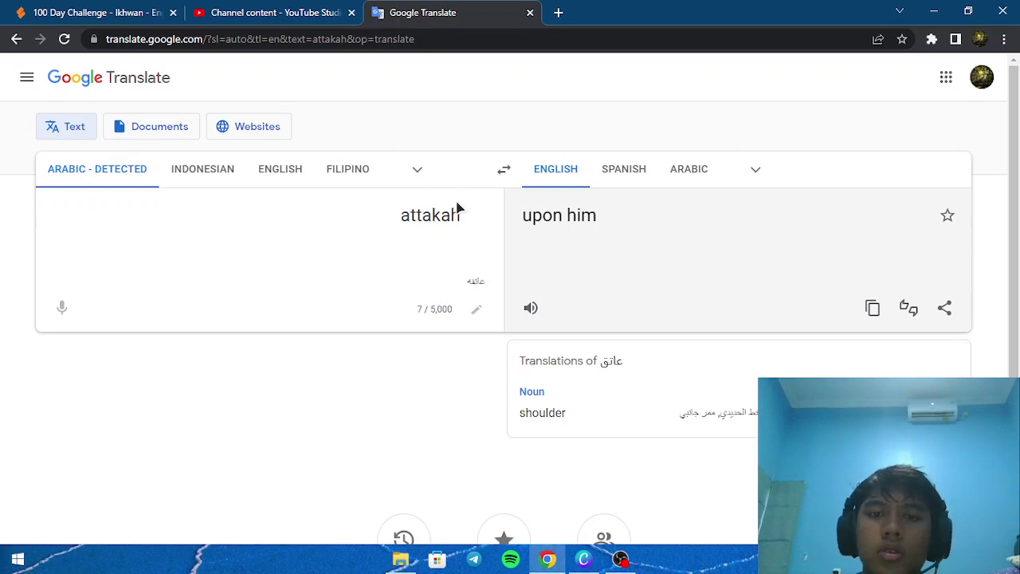
click(871, 311)
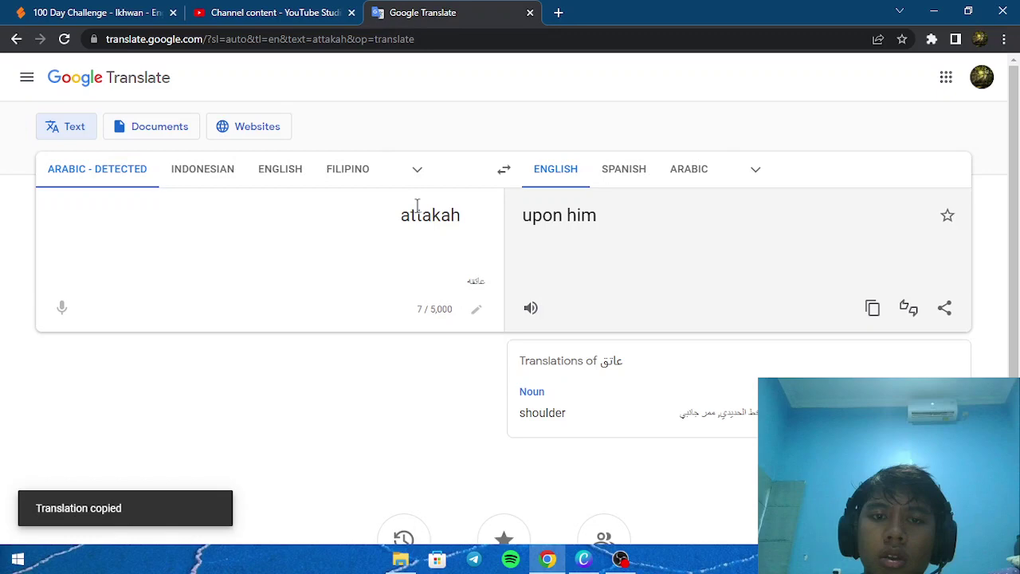
click(391, 215)
key(BackSpace)
key(BackSpace)
key(BackSpace)
key(BackSpace)
key(BackSpace)
key(BackSpace)
key(BackSpace)
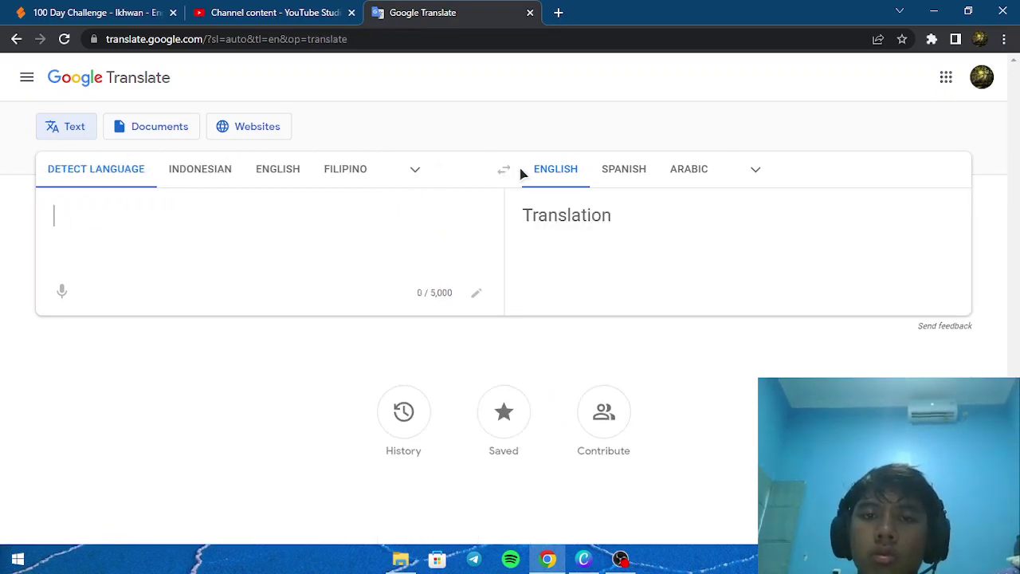
- Set Google Translate to translate from English into Italian
click(416, 170)
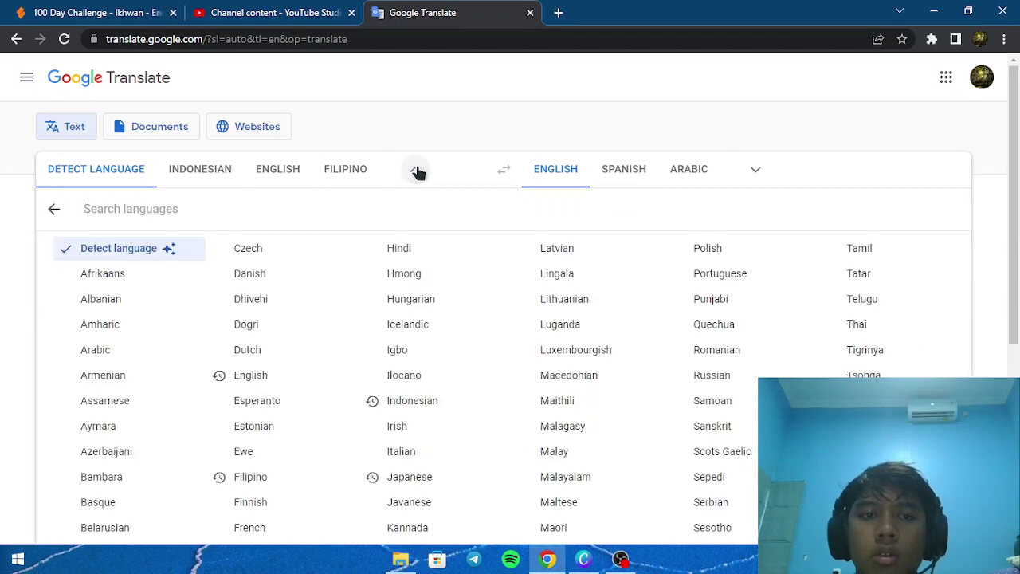
click(426, 459)
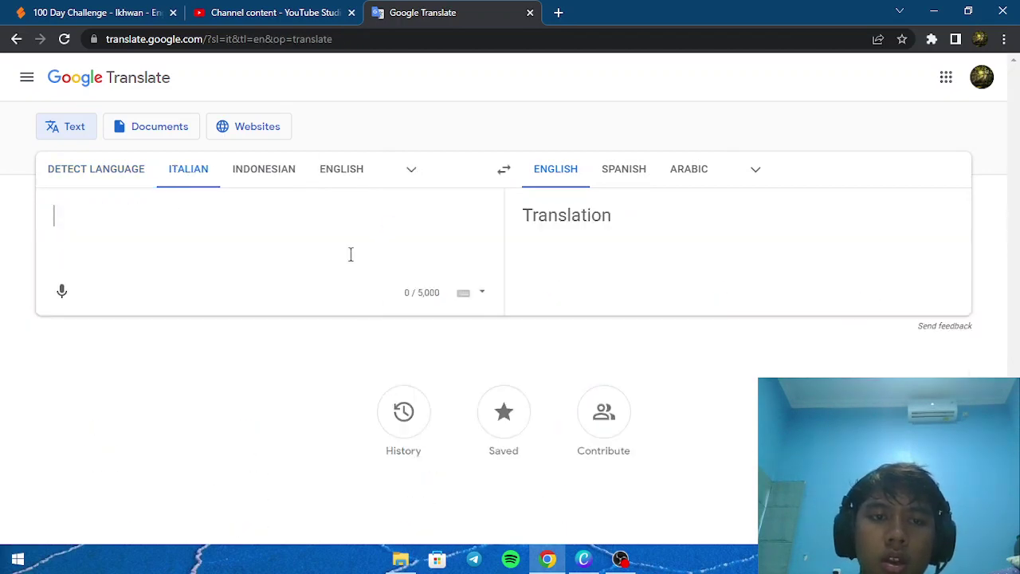
click(504, 169)
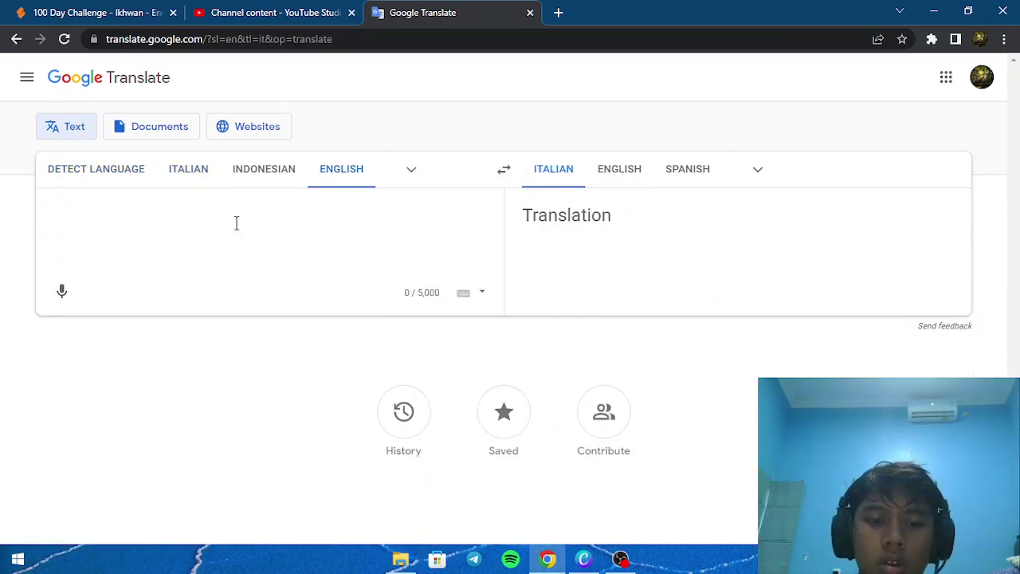
- Paste 'upon him' to get the Italian 'su di lui', then clear the source box
key(ctrl+v)
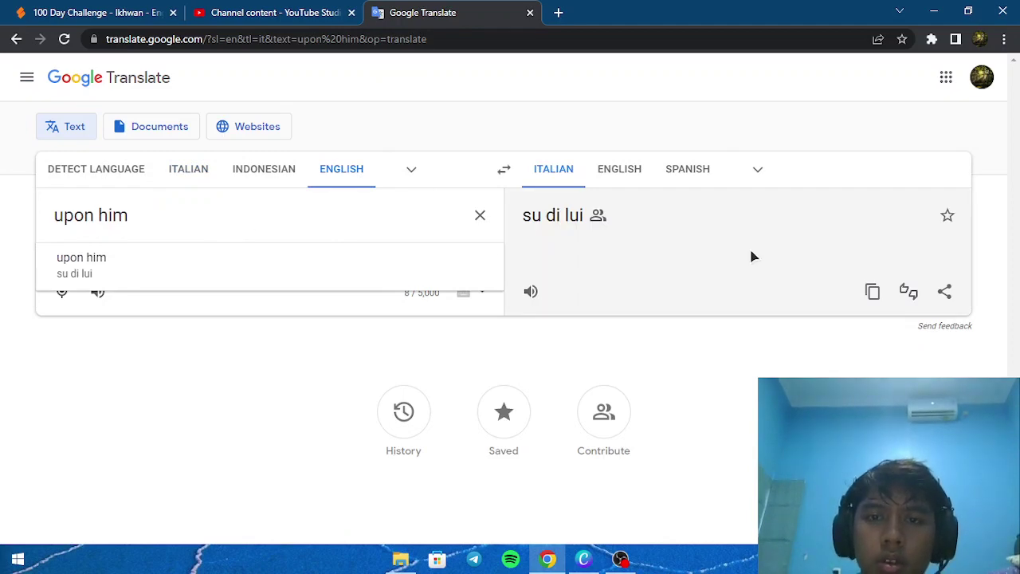
click(832, 374)
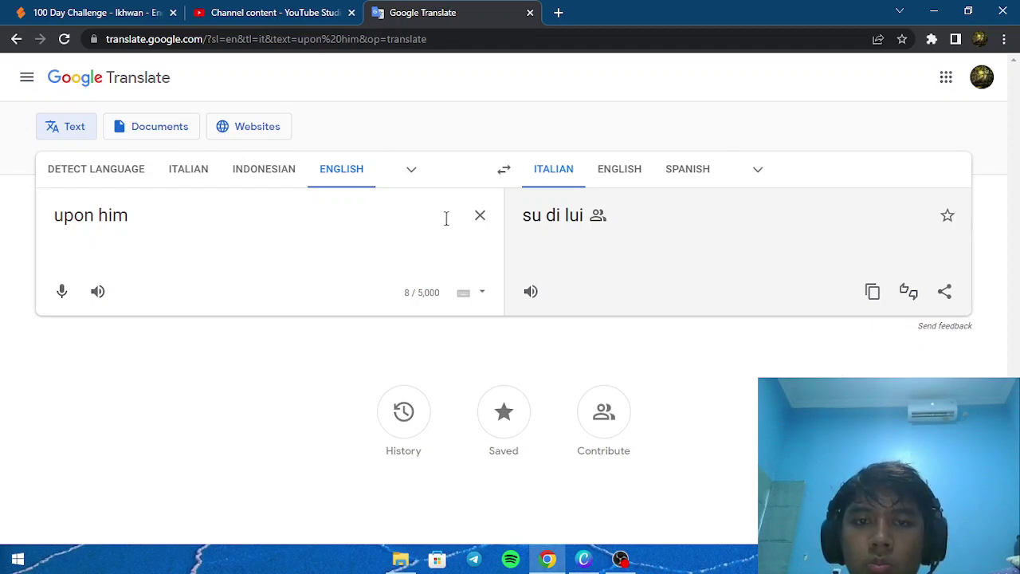
click(479, 214)
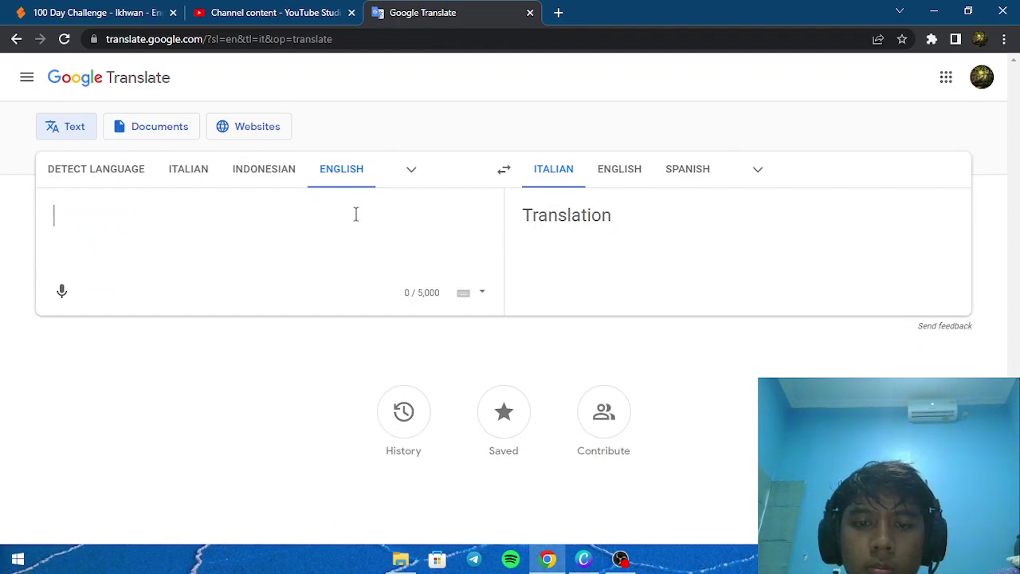
- Return from Chrome to OBS Studio, showing the Video Capture Device and Display Capture scene
click(623, 560)
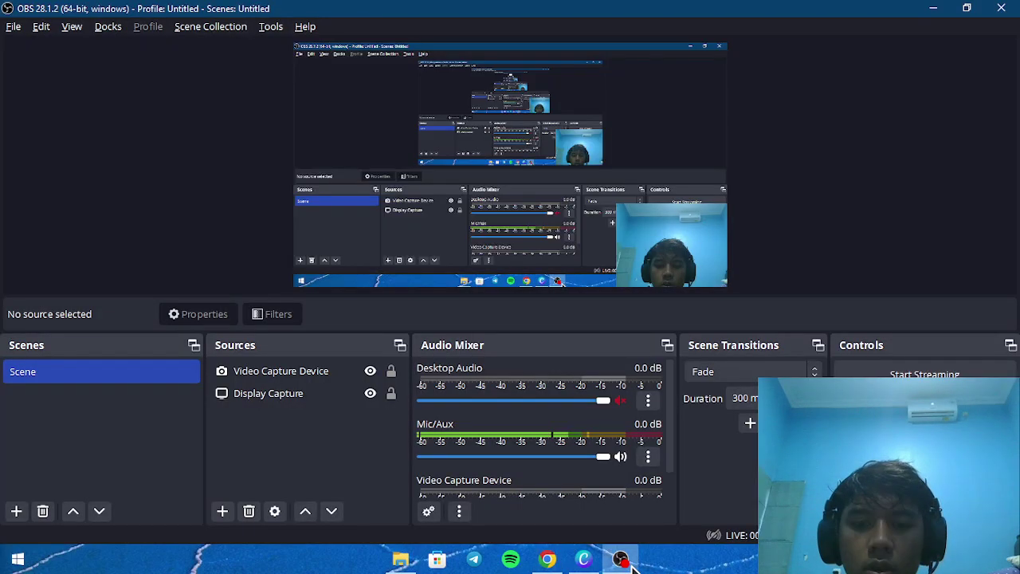
click(550, 561)
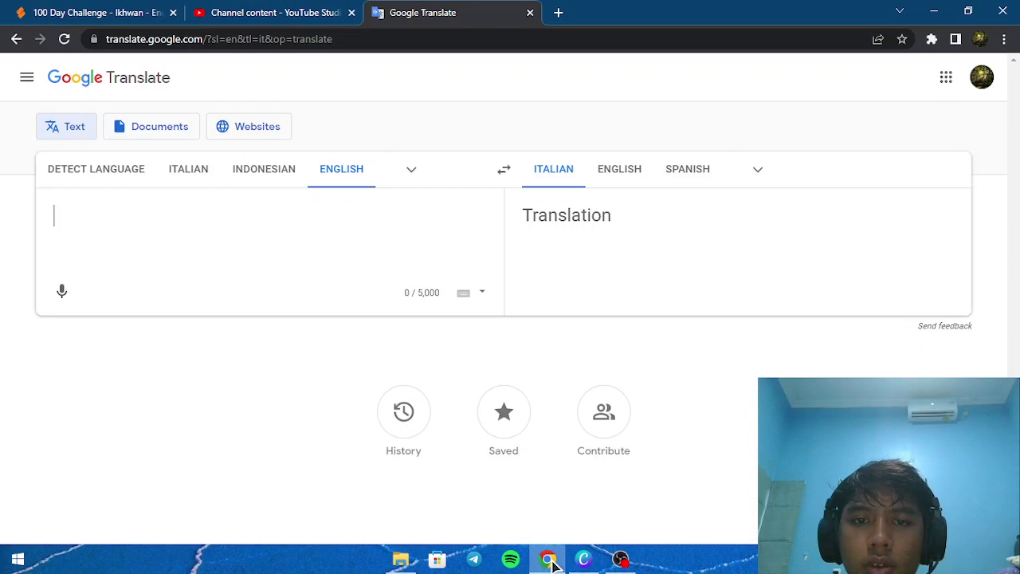
click(622, 561)
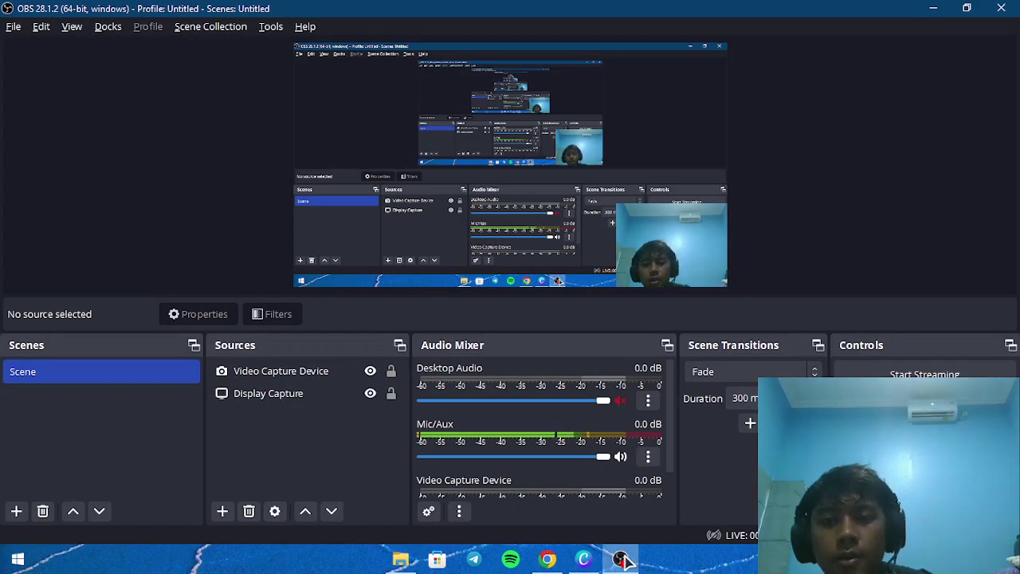